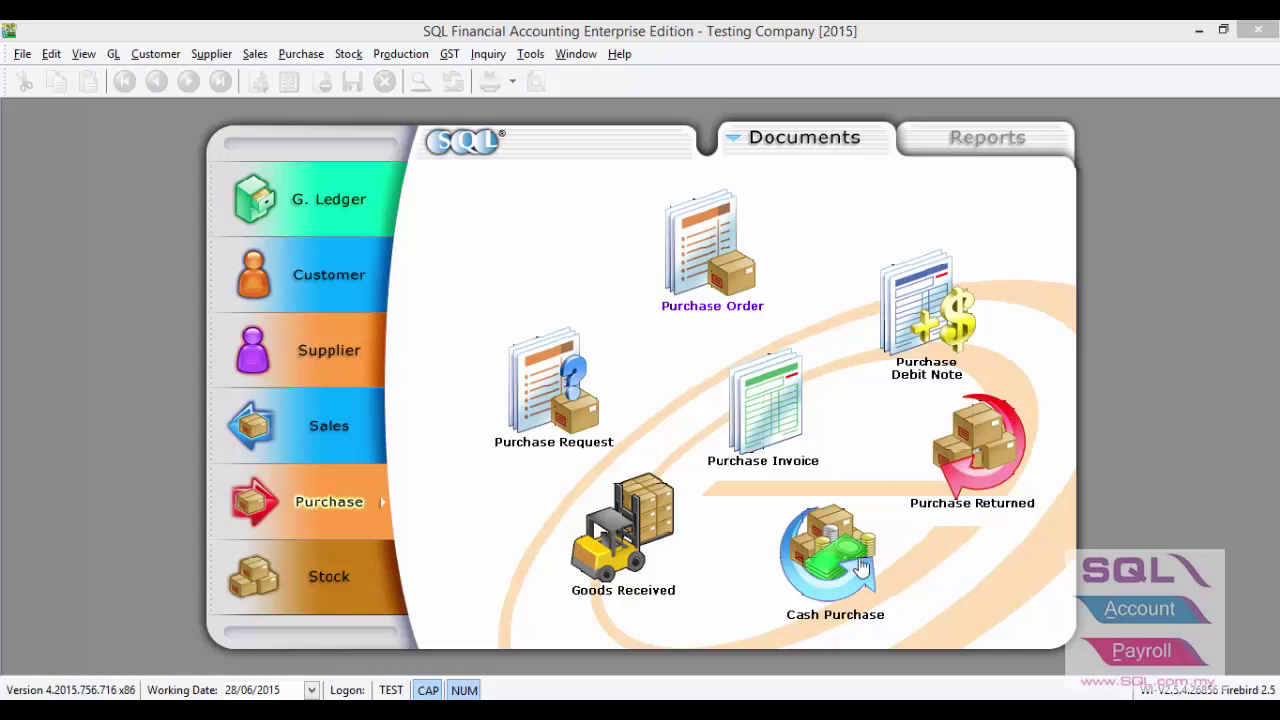
Enable Serial No. tracking on the APPLE IPHONE 5 stock item and save it
{"action": "left_click", "coordinate": [360, 590]}
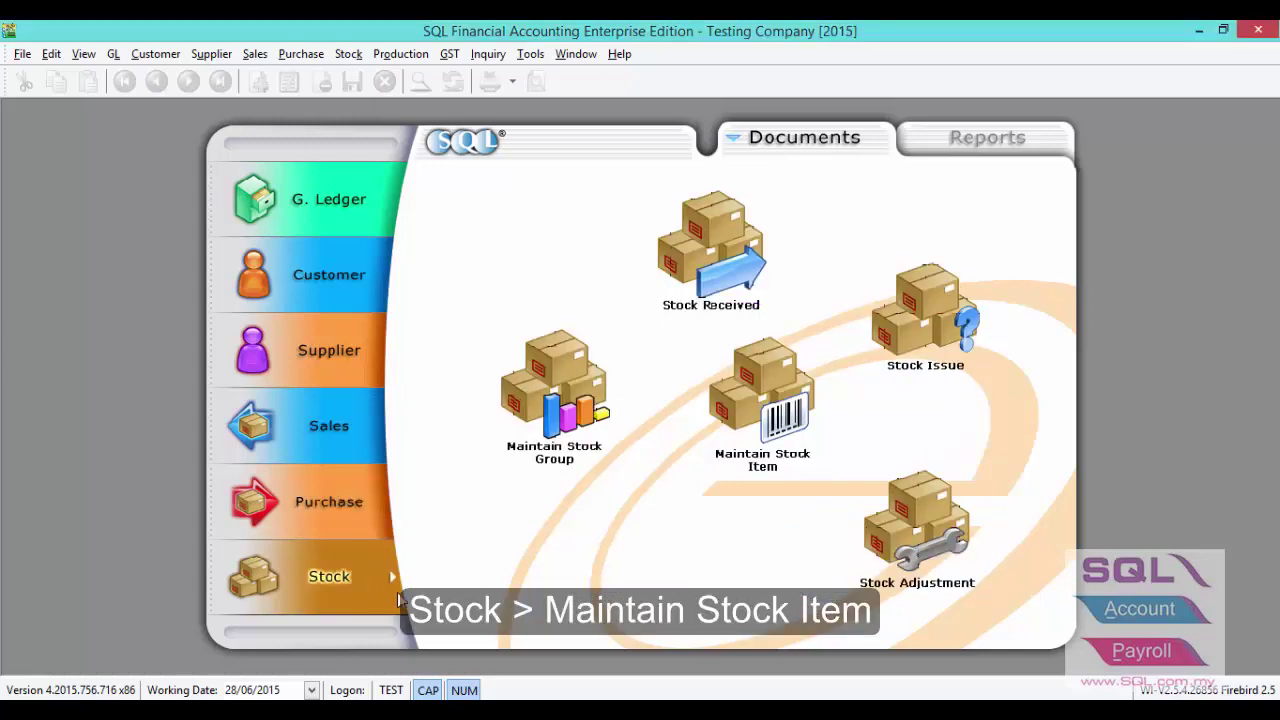
{"action": "left_click", "coordinate": [775, 425]}
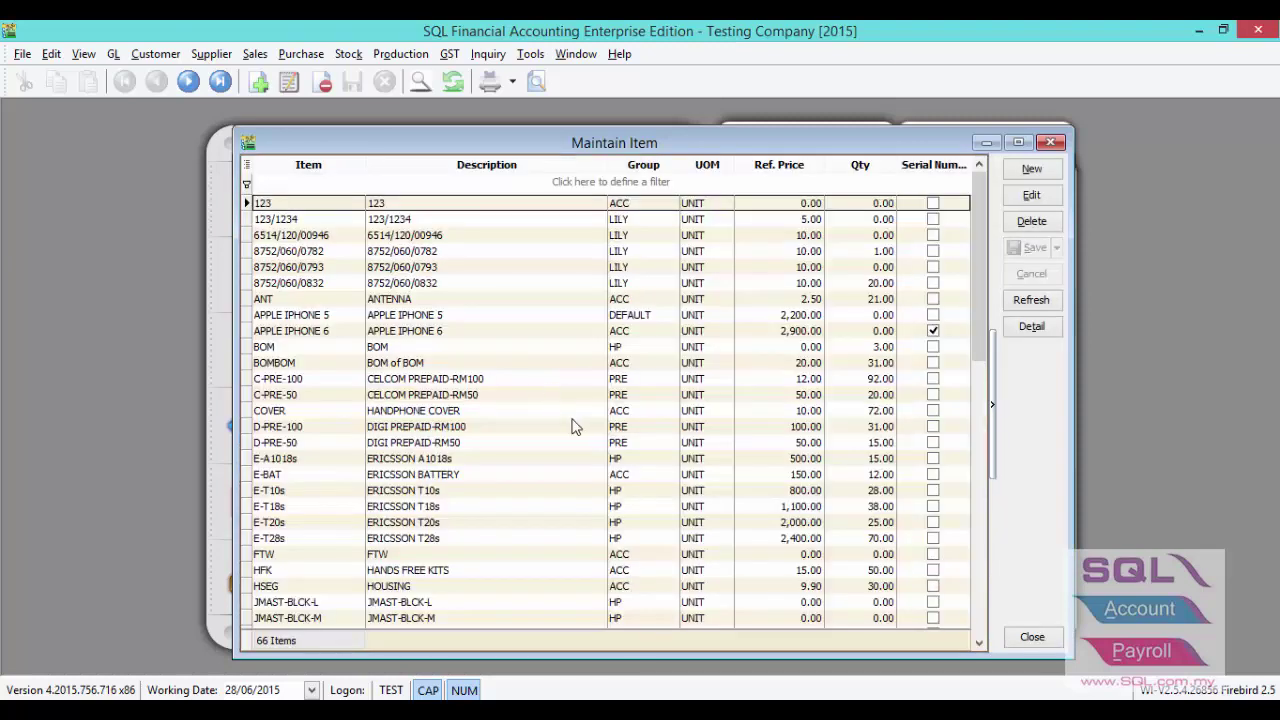
{"action": "double_click", "coordinate": [400, 316]}
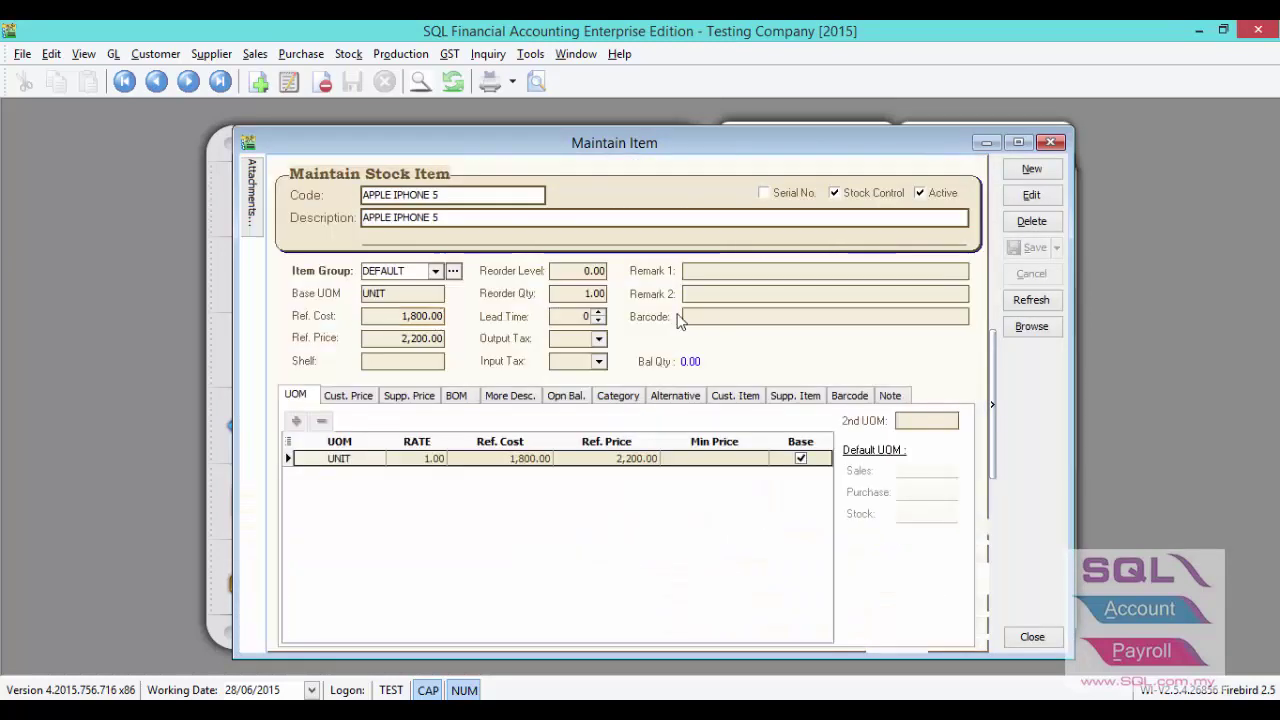
{"action": "left_click", "coordinate": [1012, 195]}
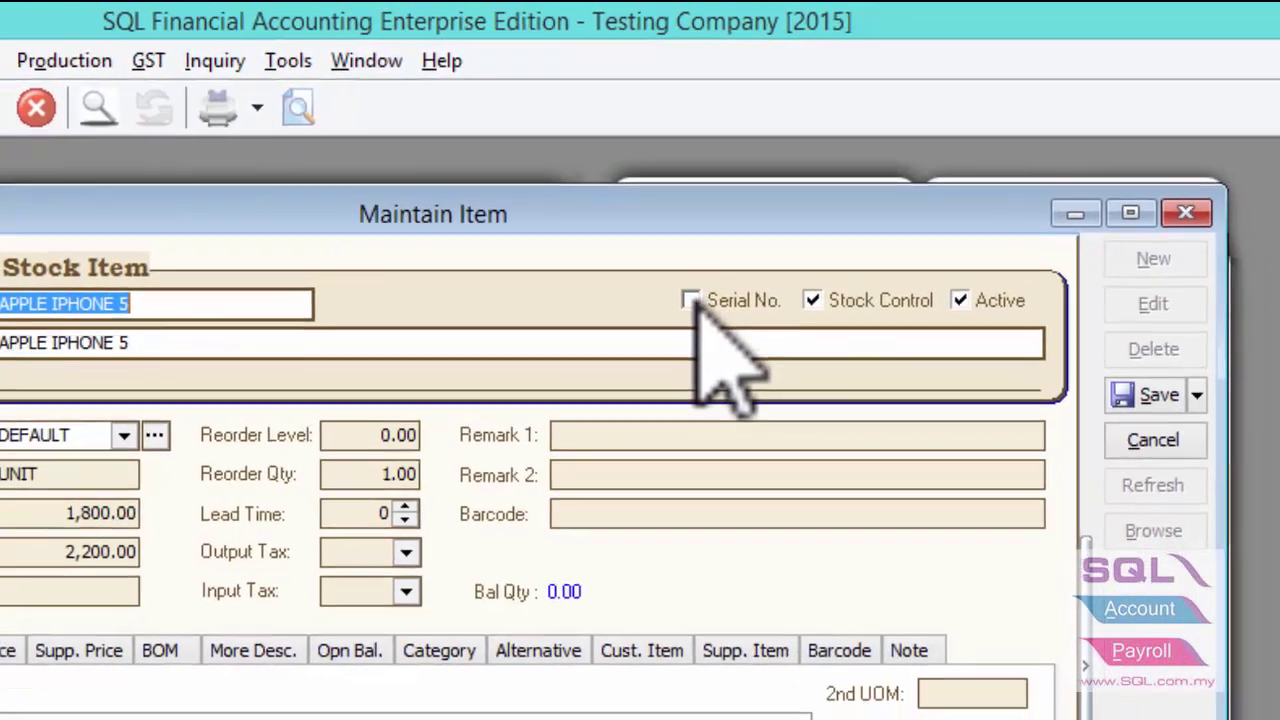
{"action": "left_click", "coordinate": [681, 315]}
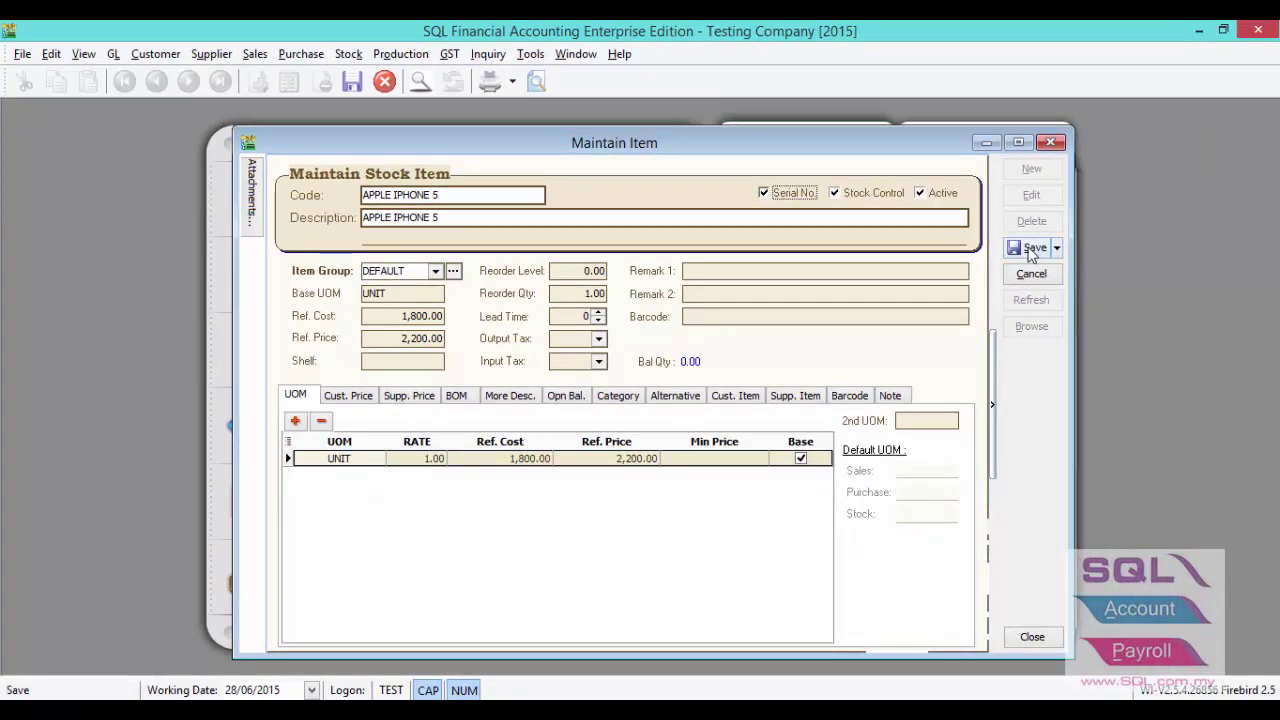
{"action": "left_click", "coordinate": [1033, 250]}
Start a new purchase invoice from supplier CELCOM (M) COMMUNICATION BHD (400-C0001)
{"action": "left_click", "coordinate": [1048, 143]}
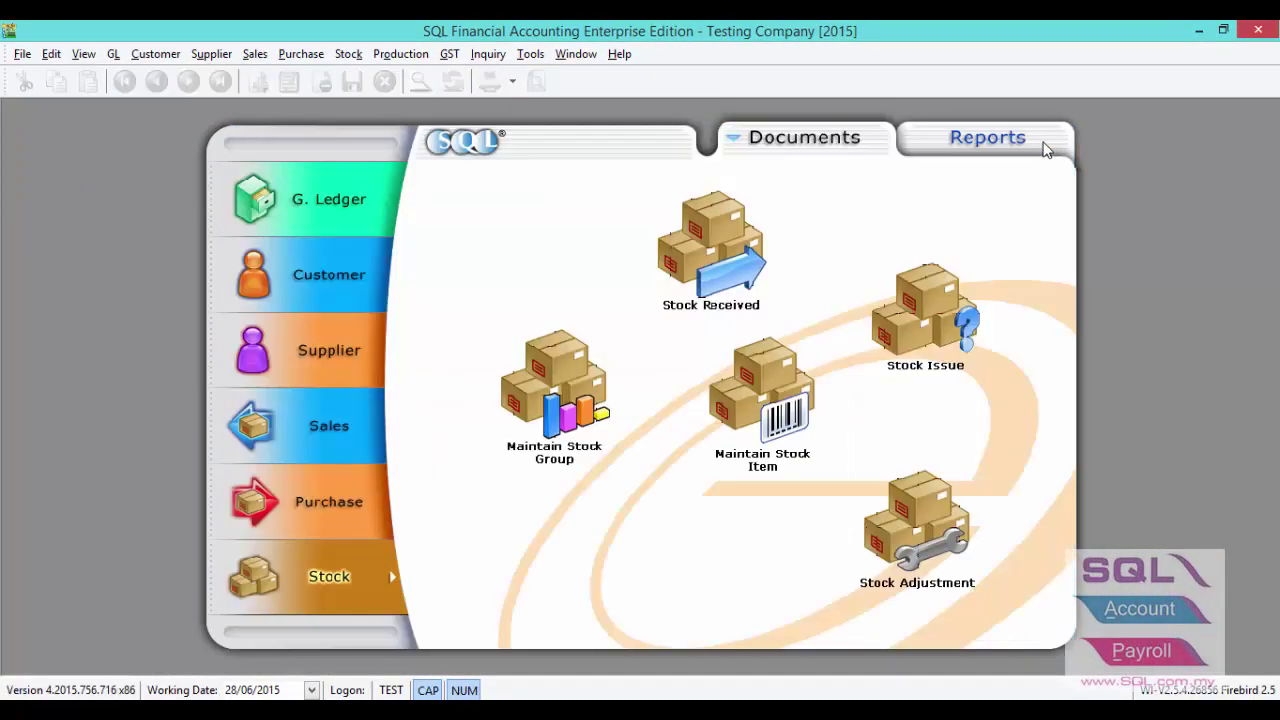
{"action": "left_click", "coordinate": [356, 488]}
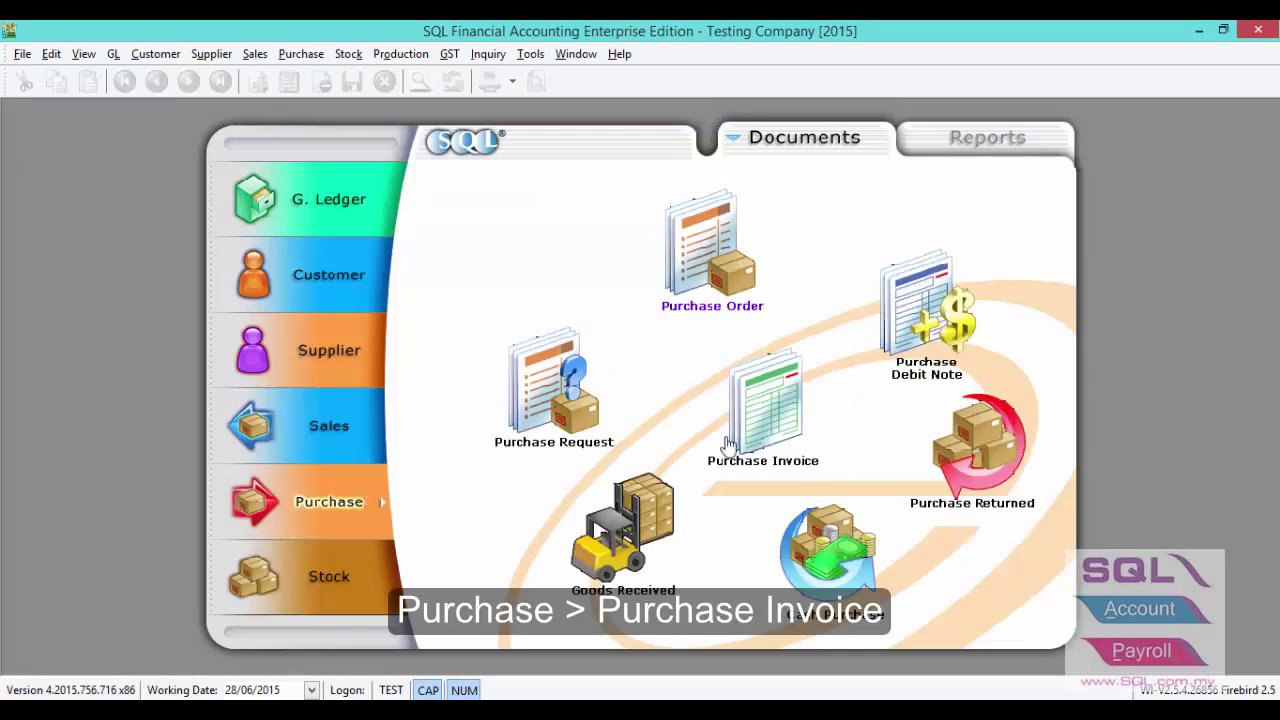
{"action": "left_click", "coordinate": [743, 430]}
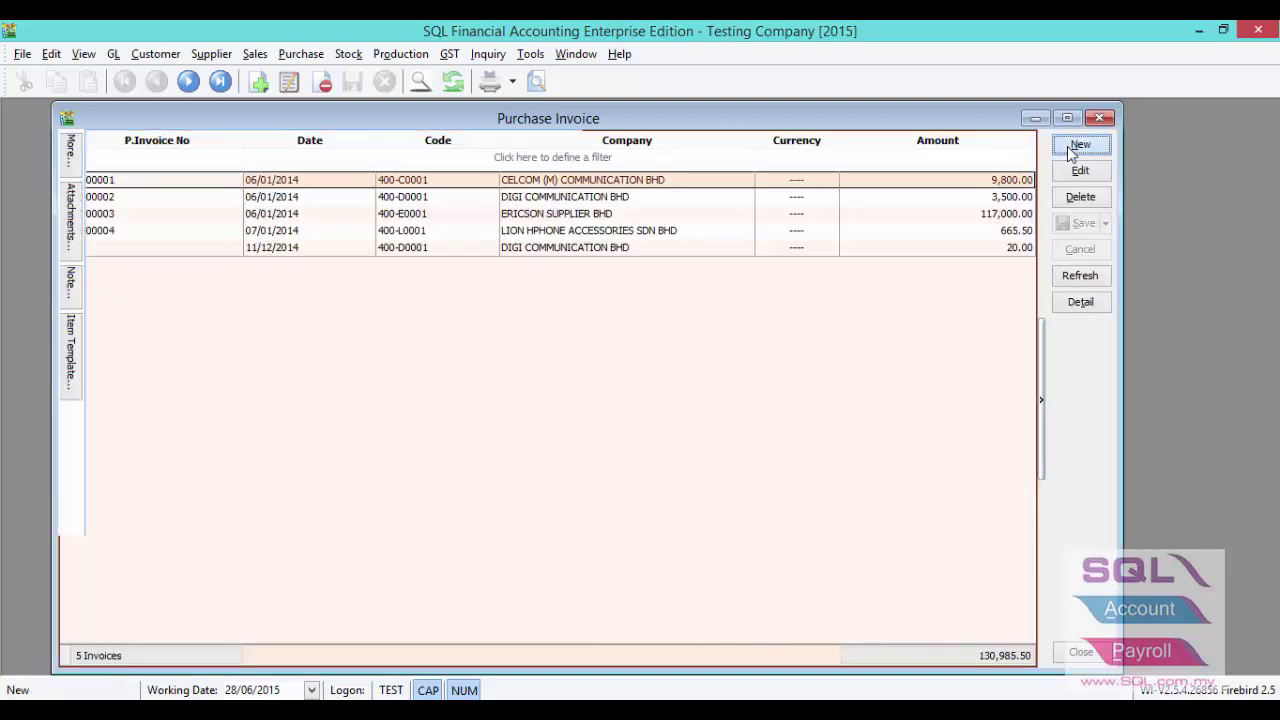
{"action": "left_click", "coordinate": [1078, 146]}
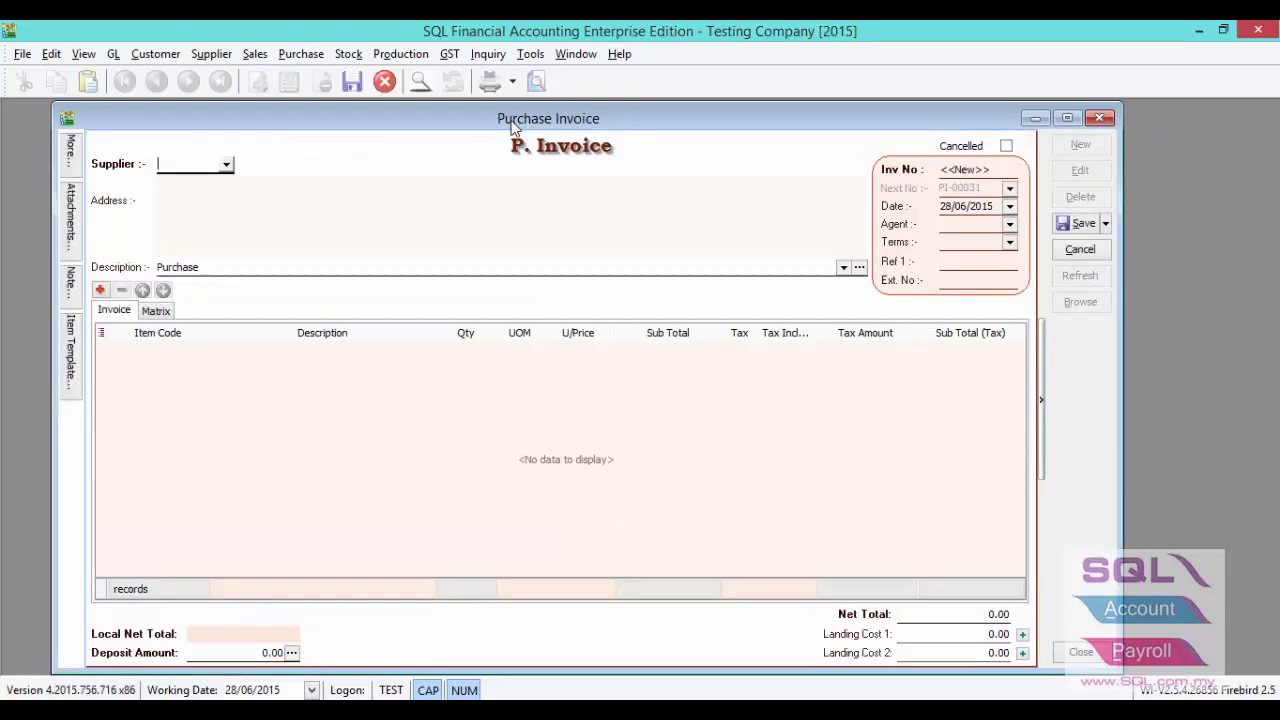
{"action": "left_click", "coordinate": [226, 164]}
{"action": "left_click", "coordinate": [237, 224]}
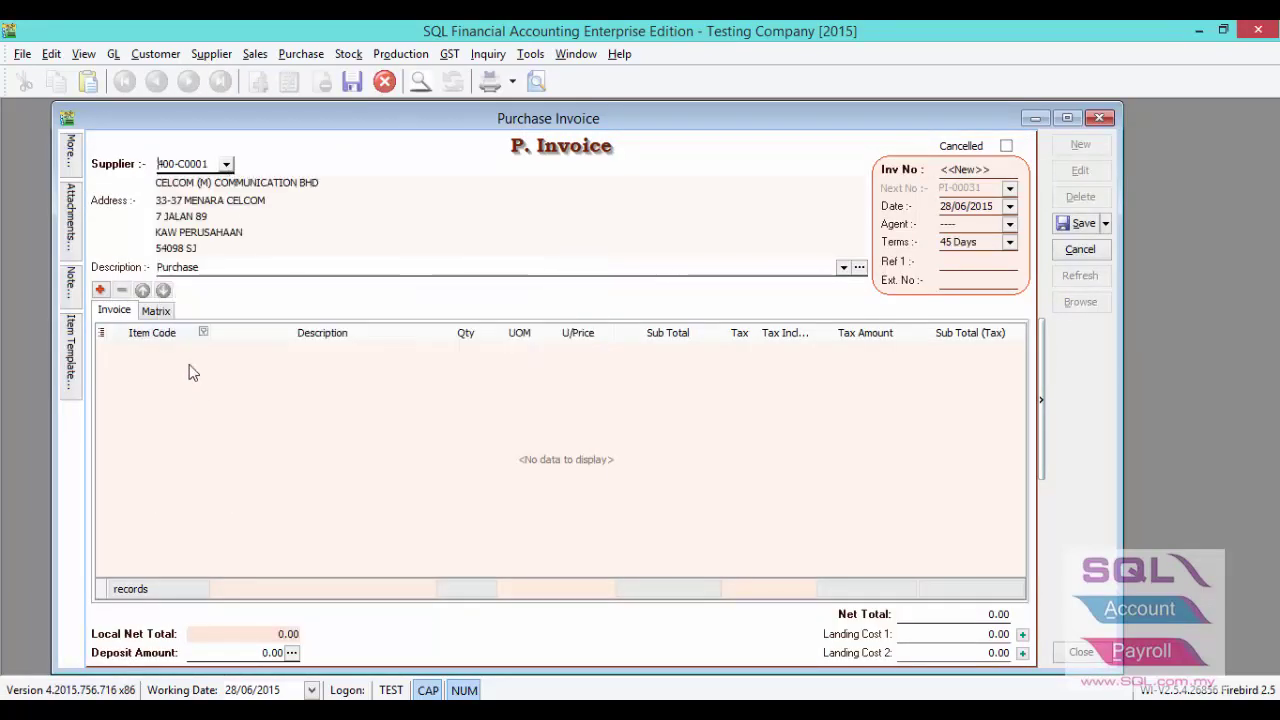
Add an APPLE IPHONE 5 line at 1,800.00 and show its serial-number list
{"action": "left_click", "coordinate": [205, 352]}
{"action": "left_click", "coordinate": [202, 353]}
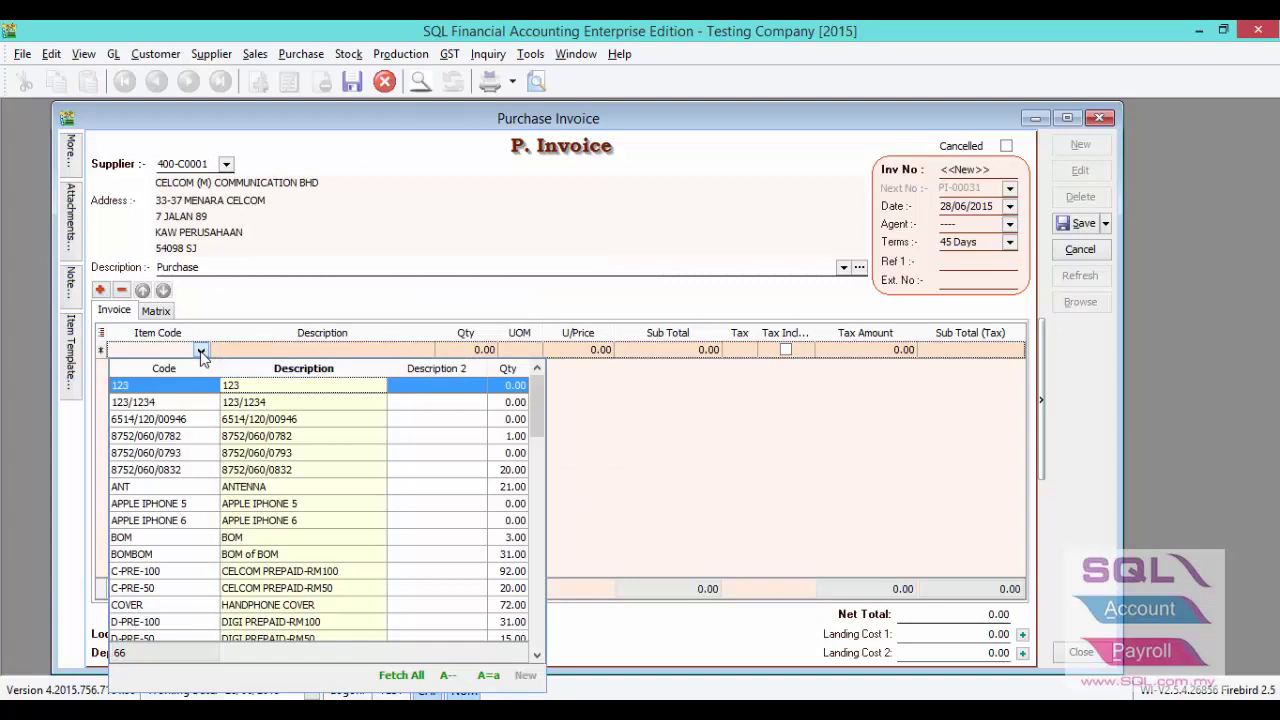
{"action": "type", "text": "APP"}
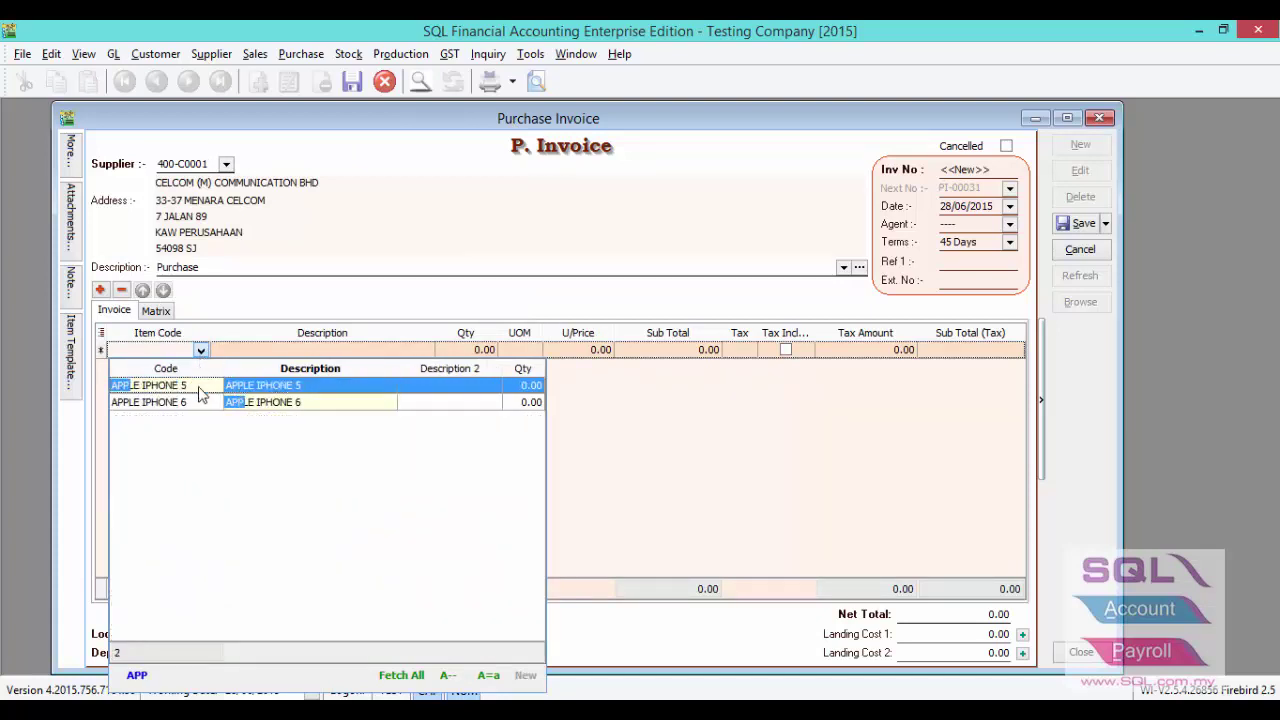
{"action": "left_click", "coordinate": [275, 385]}
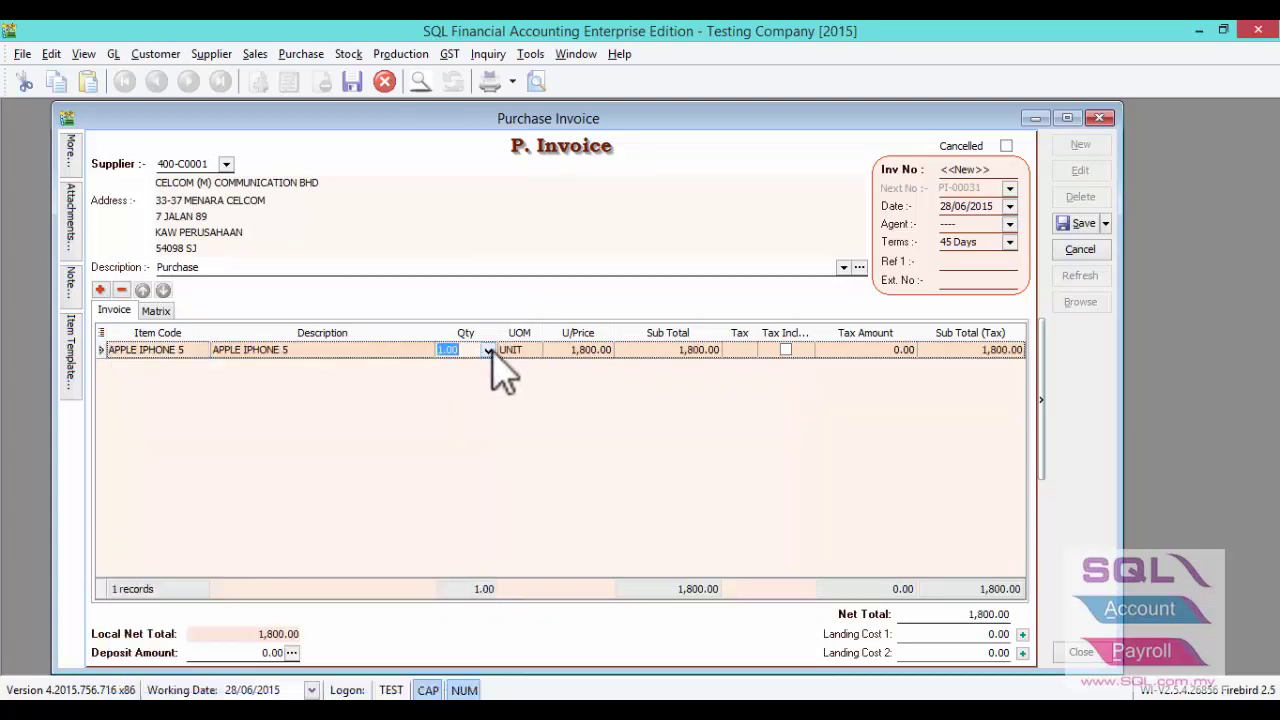
{"action": "left_click", "coordinate": [490, 351]}
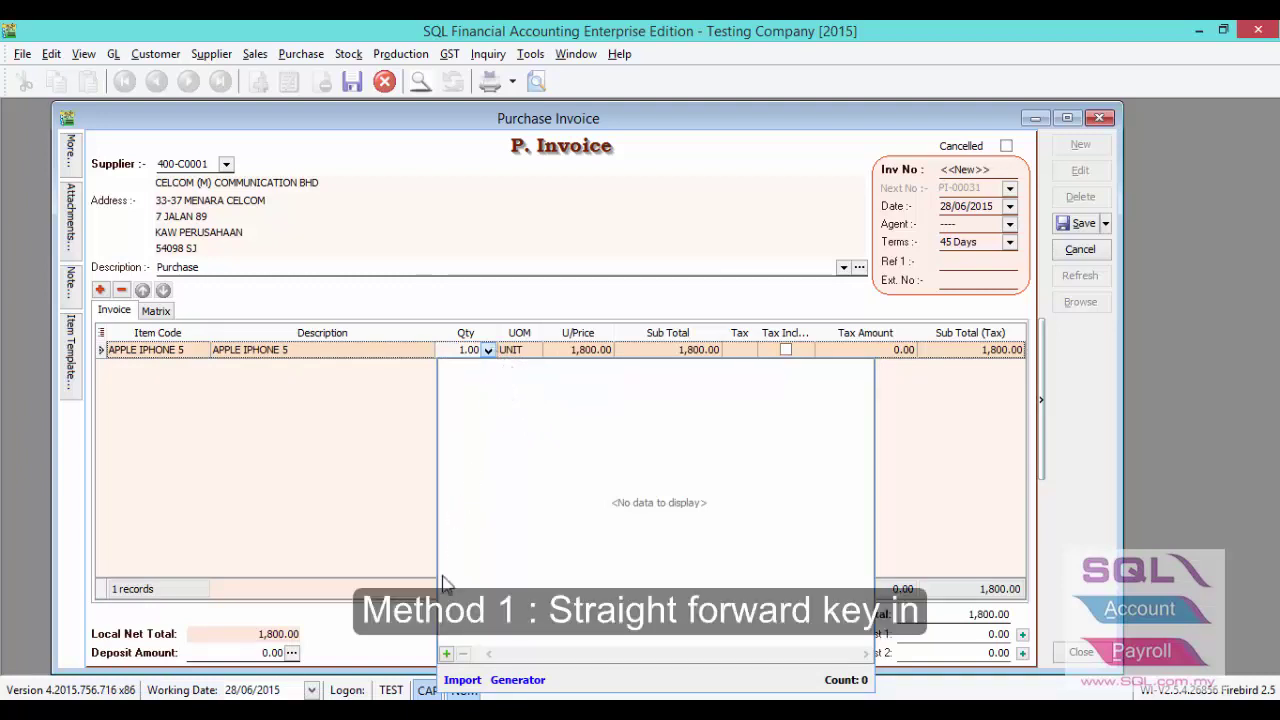
Enter serials 1234, 1235 and 1236 on the iPhone line, then bring up the SN notepad file
{"action": "left_click", "coordinate": [447, 655]}
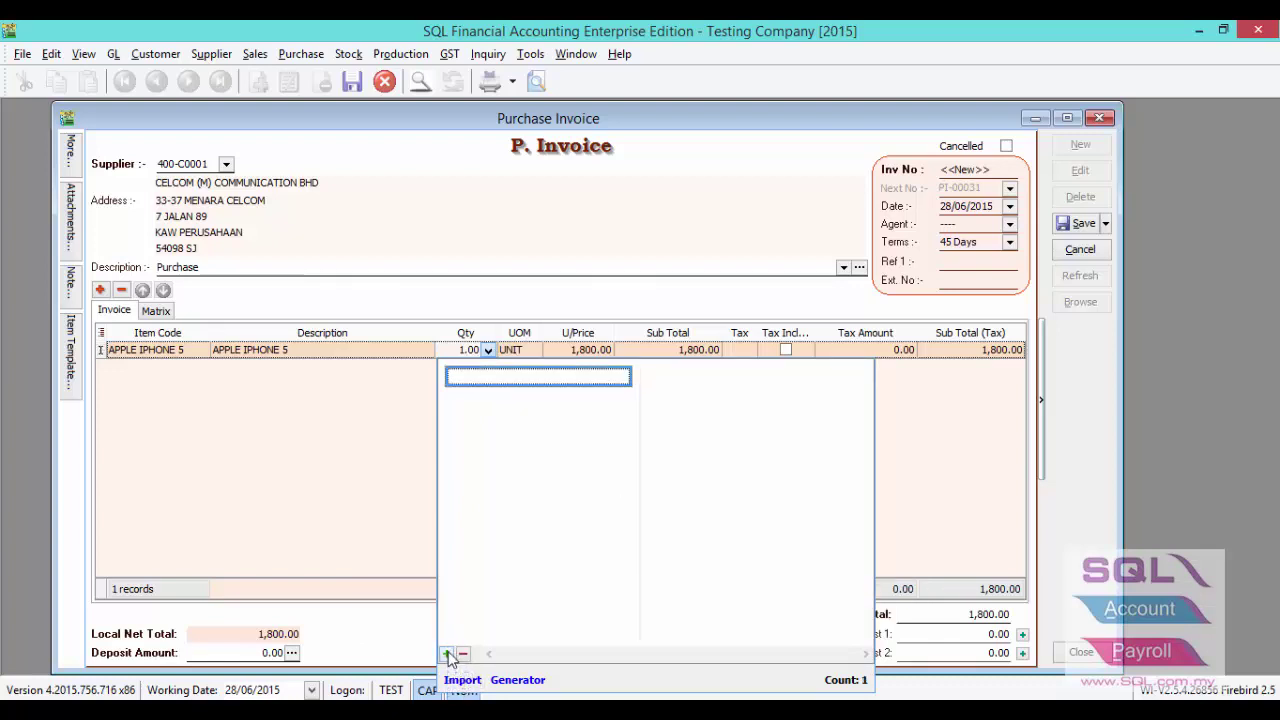
{"action": "type", "text": "1234"}
{"action": "left_click", "coordinate": [447, 655]}
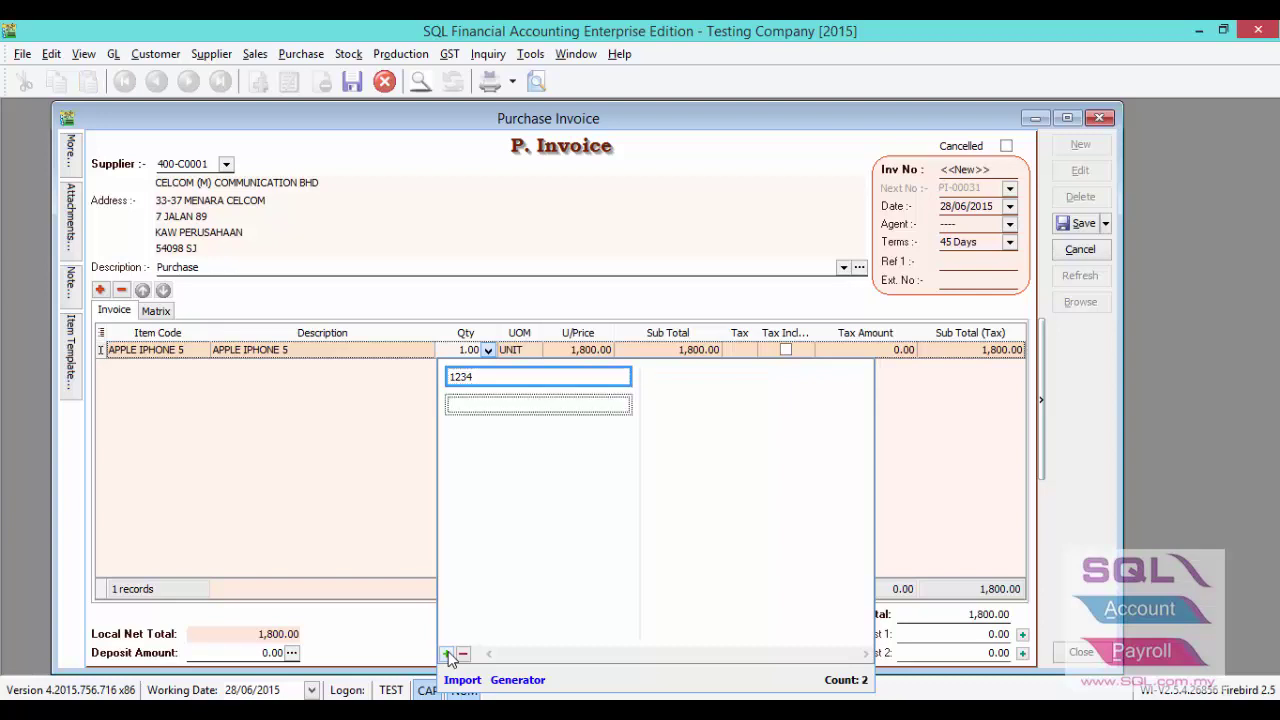
{"action": "type", "text": "1235"}
{"action": "left_click", "coordinate": [447, 655]}
{"action": "type", "text": "1236"}
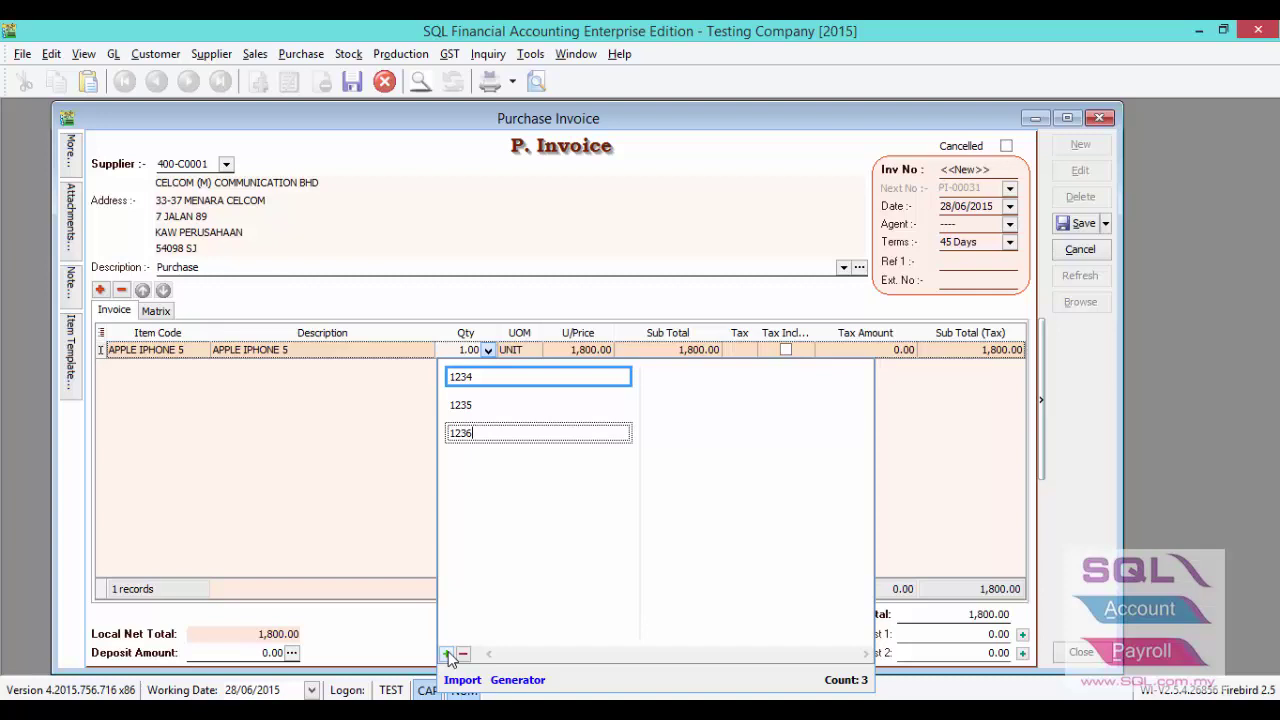
{"action": "key", "text": "alt+Tab"}
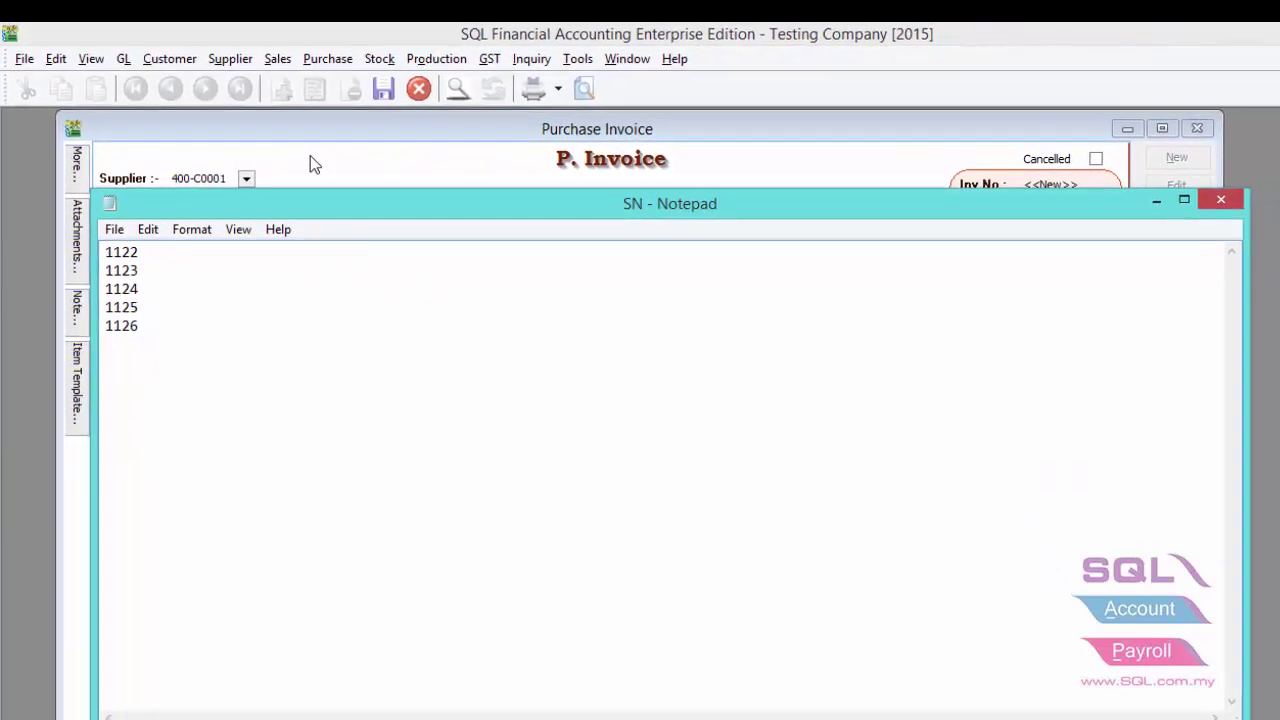
Import serials 1122–1126 from SN.txt, making the iPhone line 8 units totalling 14,400.00
{"action": "left_click", "coordinate": [284, 150]}
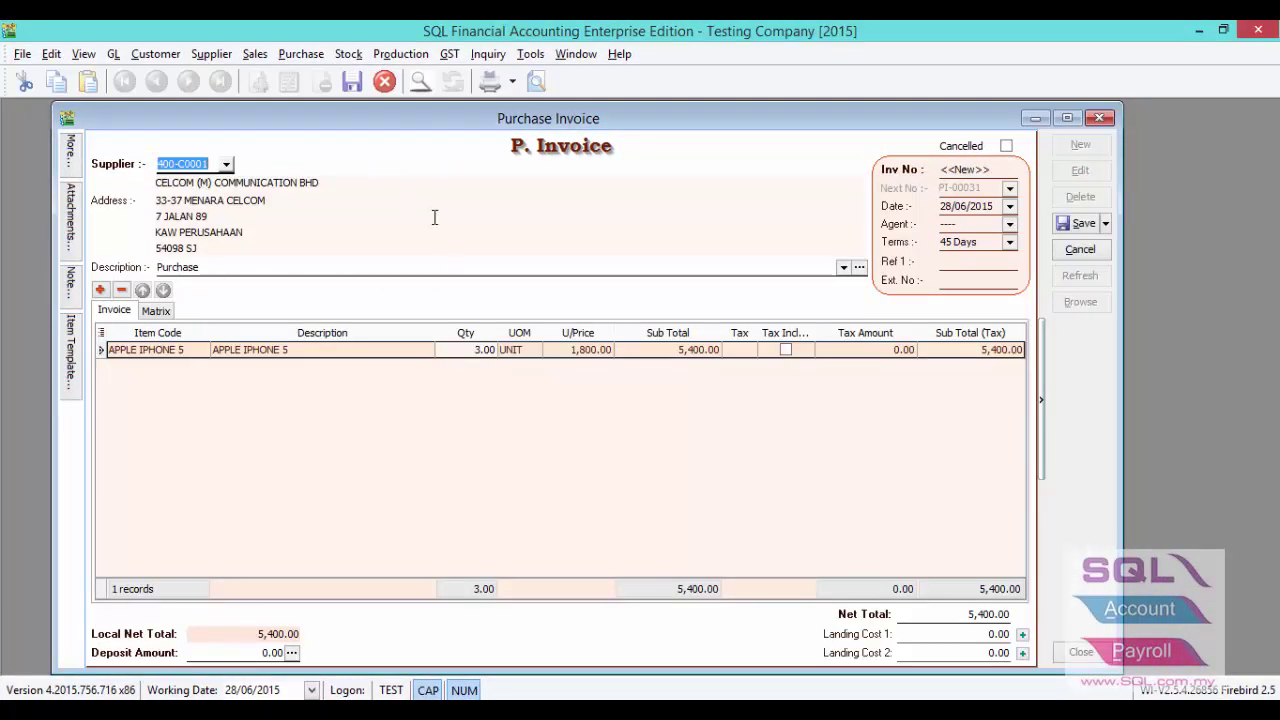
{"action": "left_click", "coordinate": [488, 351]}
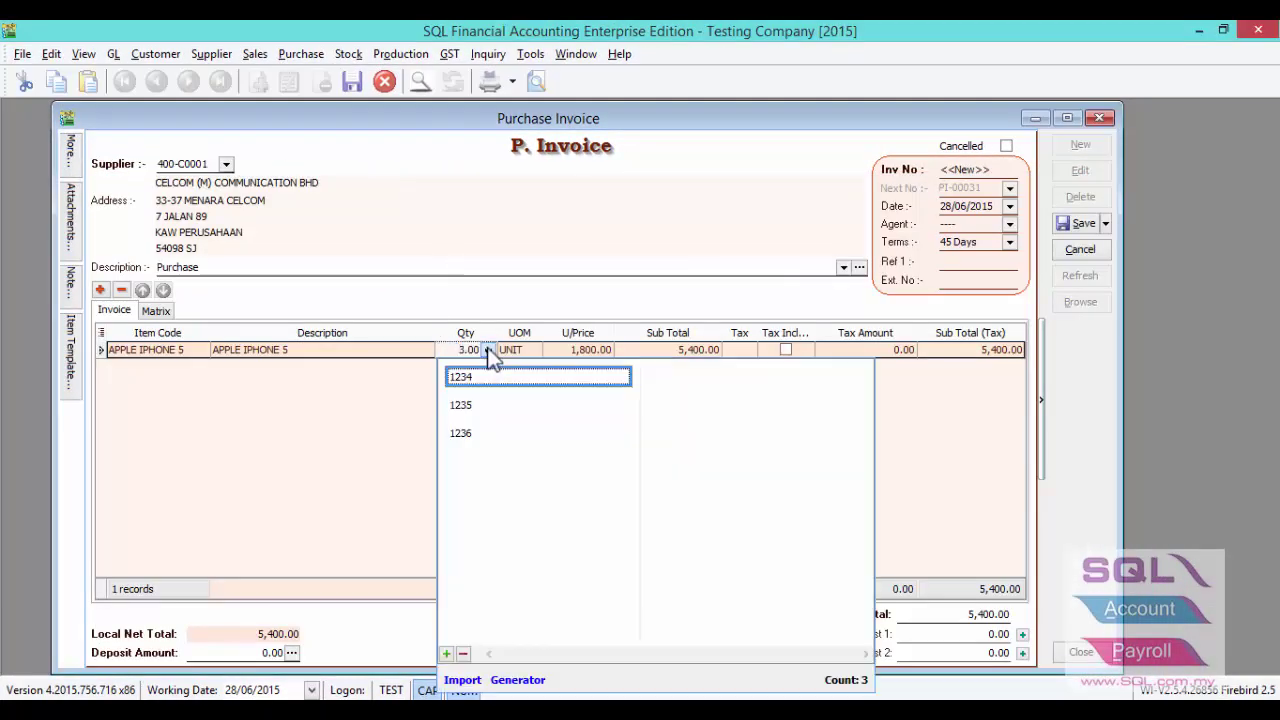
{"action": "left_click", "coordinate": [462, 679]}
{"action": "type", "text": "SN"}
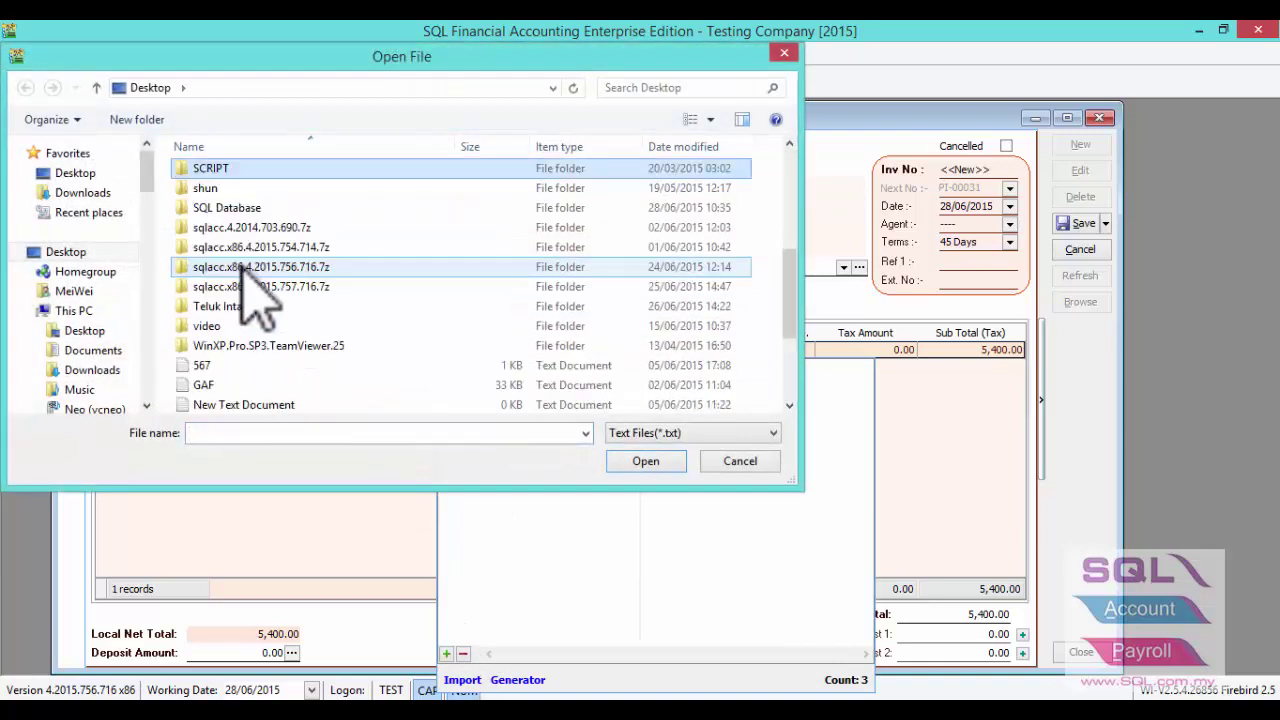
{"action": "key", "text": "Return"}
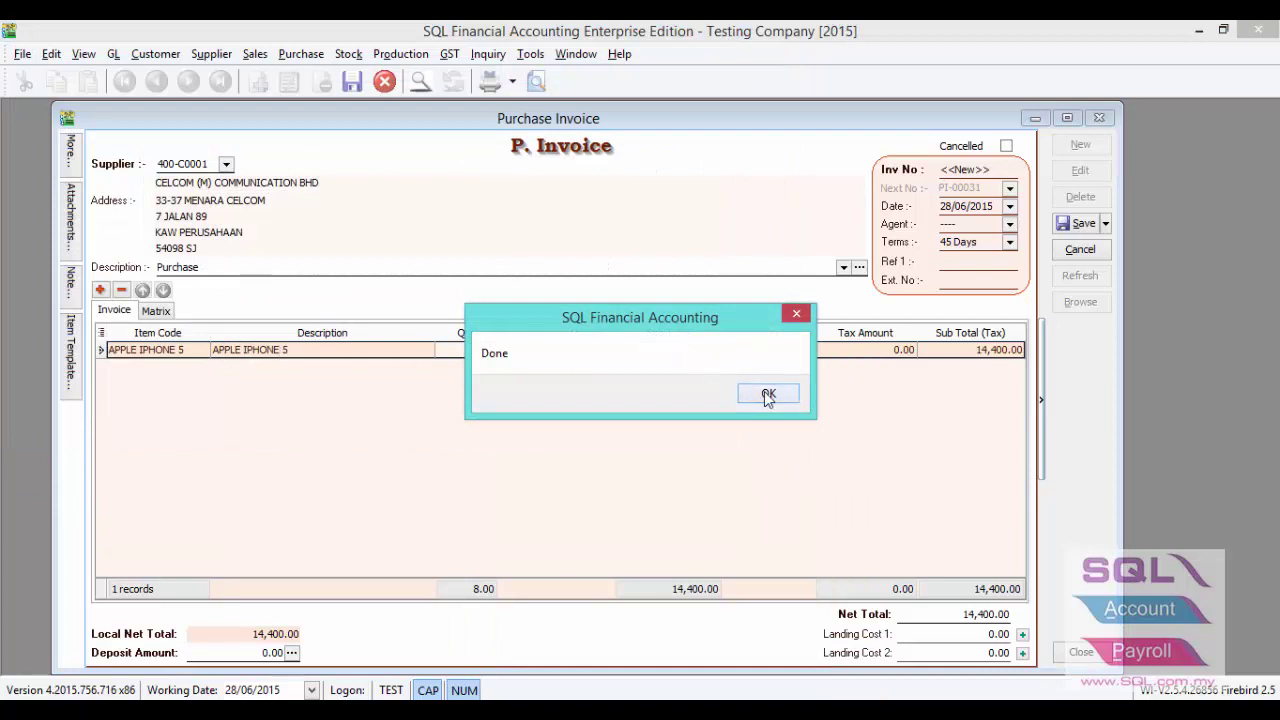
{"action": "left_click", "coordinate": [767, 395]}
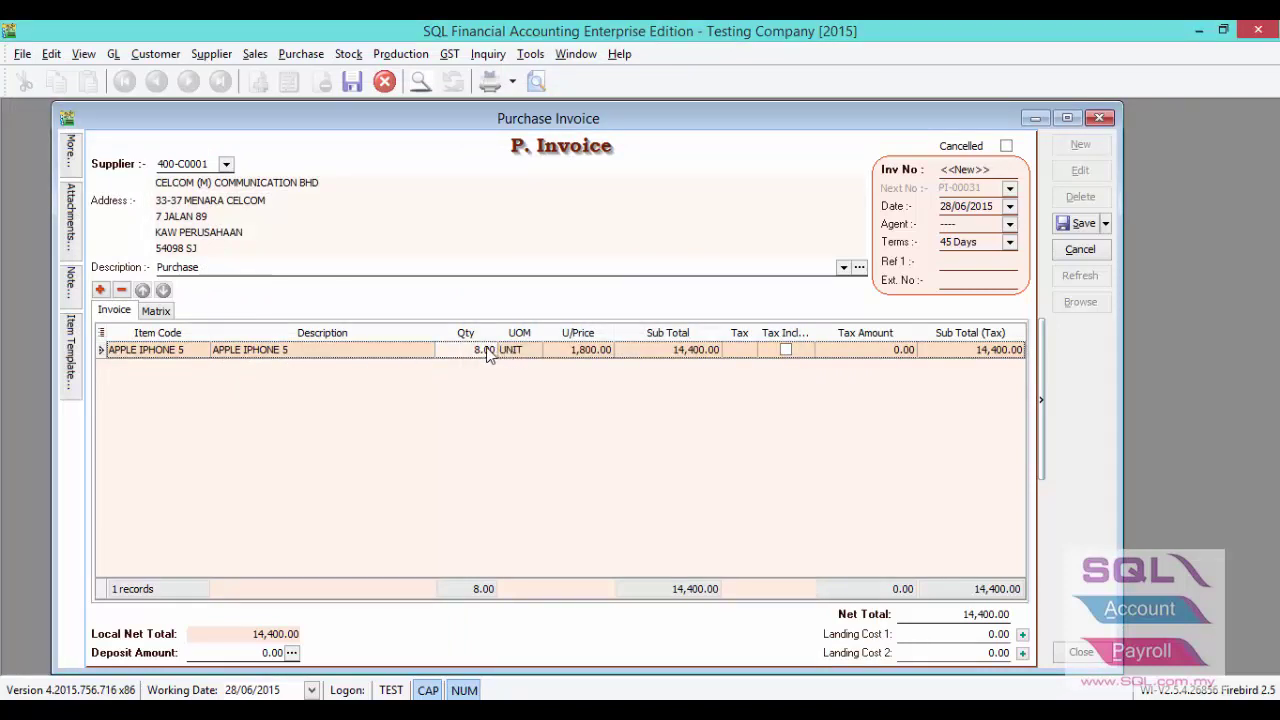
{"action": "left_click", "coordinate": [487, 354]}
{"action": "left_click", "coordinate": [488, 350]}
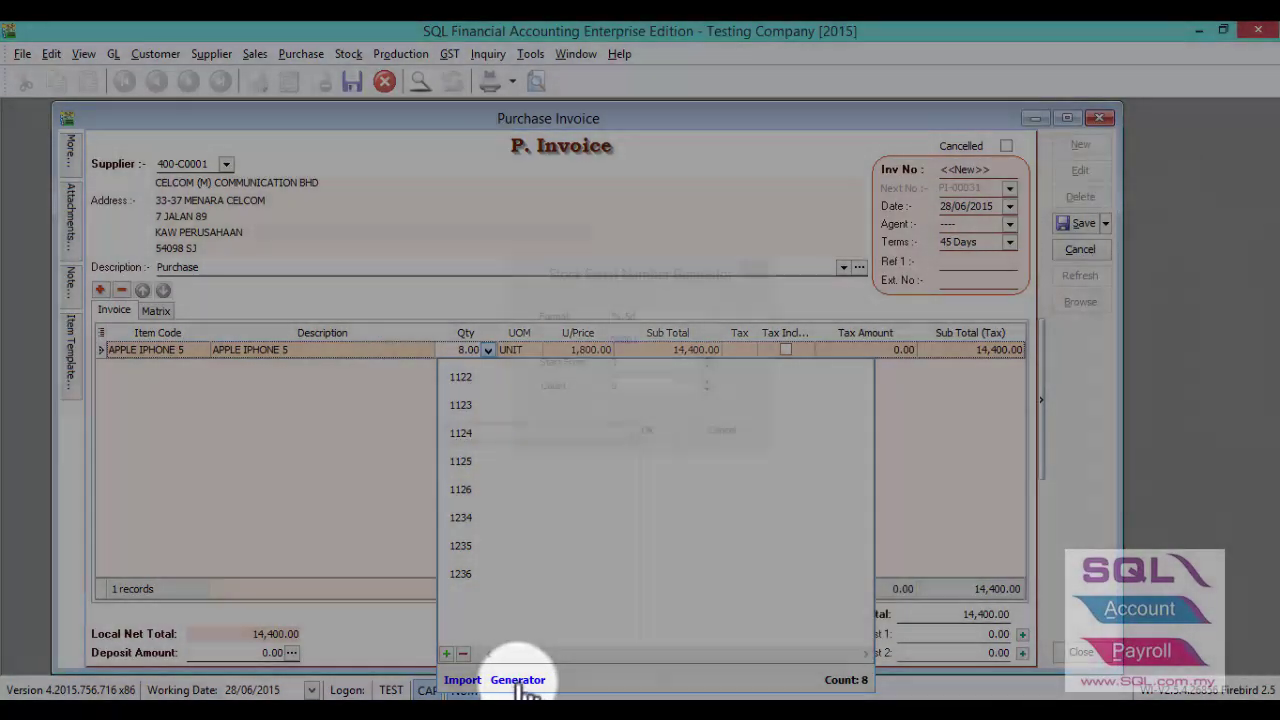
Set the Serial Number Generator format to SN-%.4d
{"action": "left_click", "coordinate": [518, 683]}
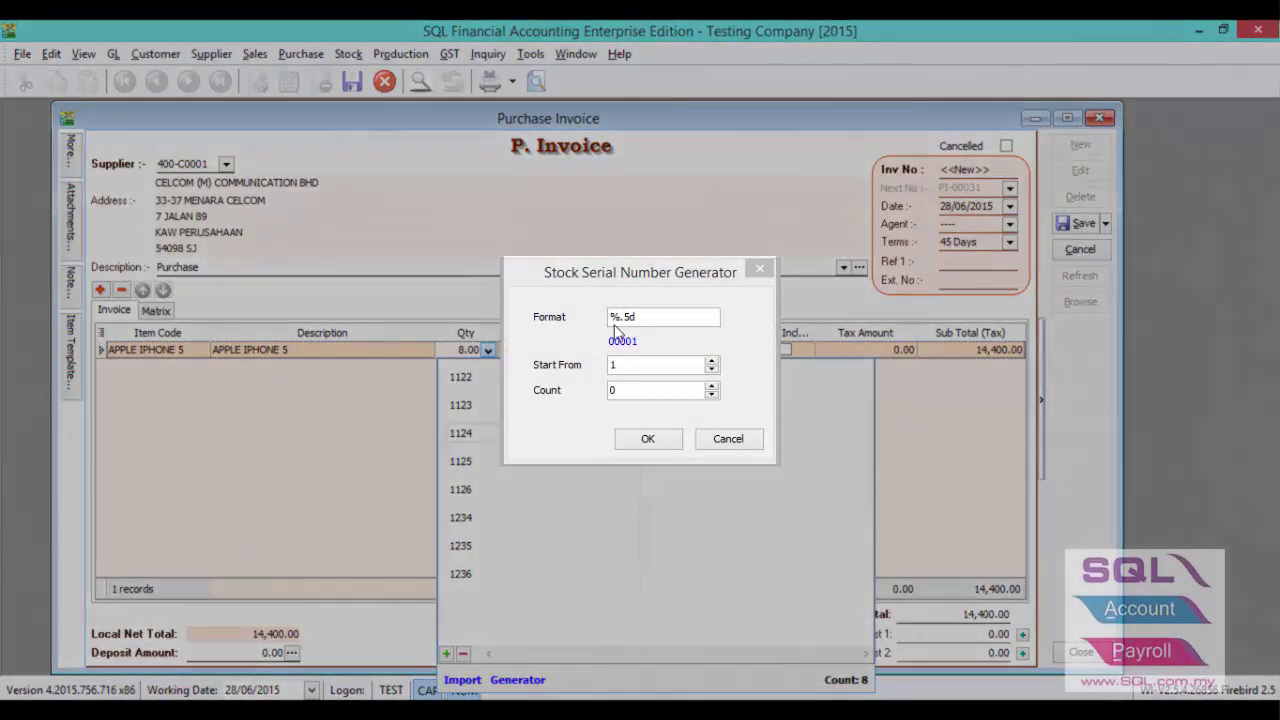
{"action": "left_click", "coordinate": [633, 317]}
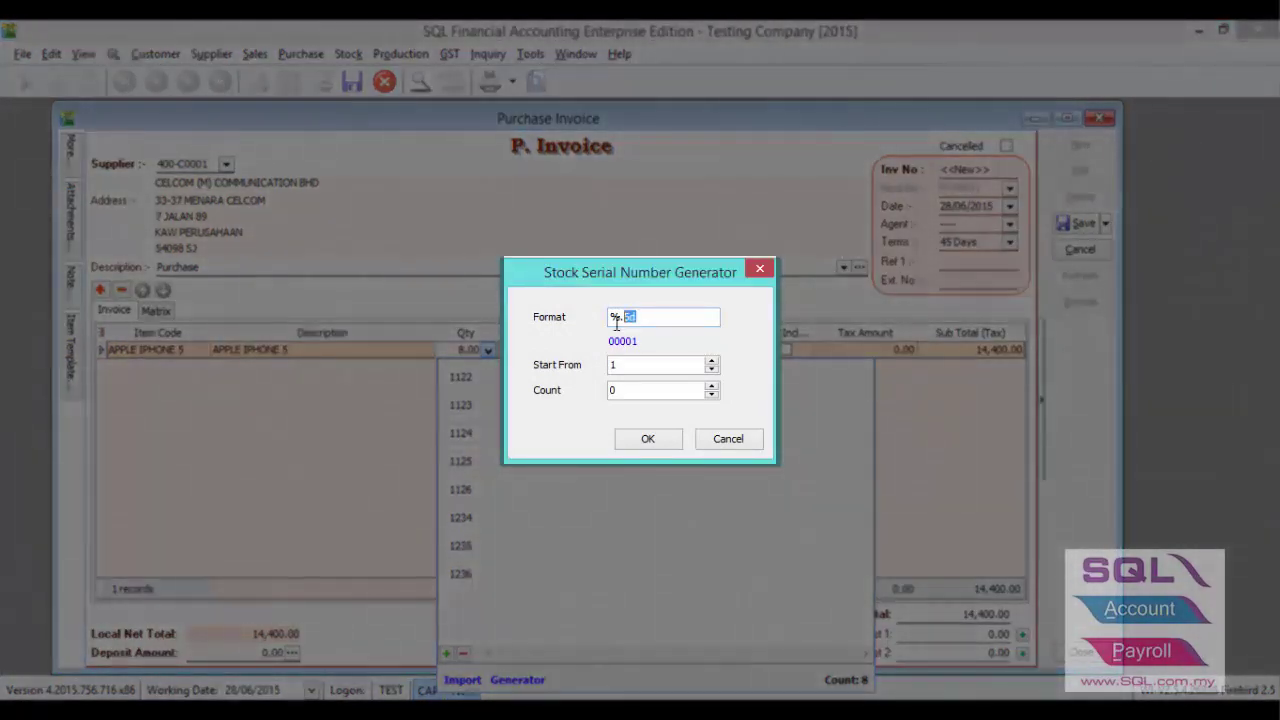
{"action": "double_click", "coordinate": [633, 317]}
{"action": "left_click", "coordinate": [633, 317]}
{"action": "key", "text": "BackSpace"}
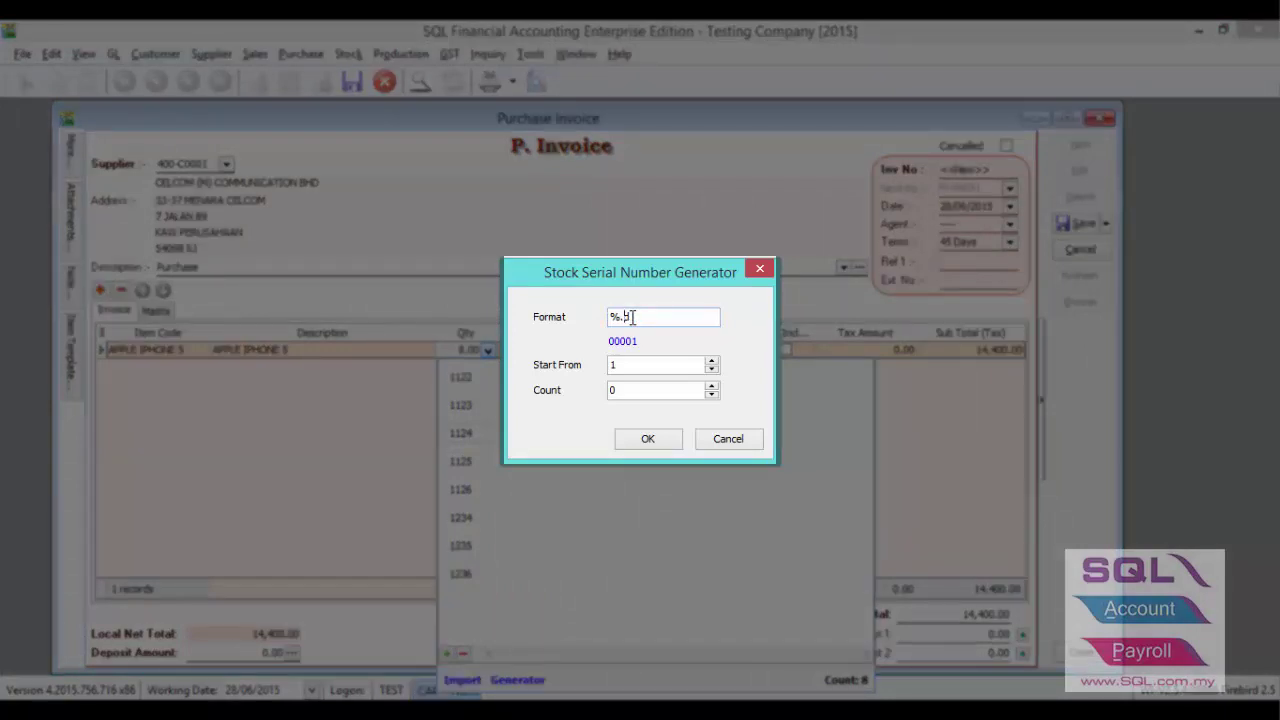
{"action": "type", "text": "4d"}
{"action": "left_click", "coordinate": [612, 316]}
{"action": "type", "text": "SN-"}
{"action": "key", "text": "Tab"}
Generate 10 serials starting from 4567 and save the purchase invoice with 18 serials
{"action": "type", "text": "4567"}
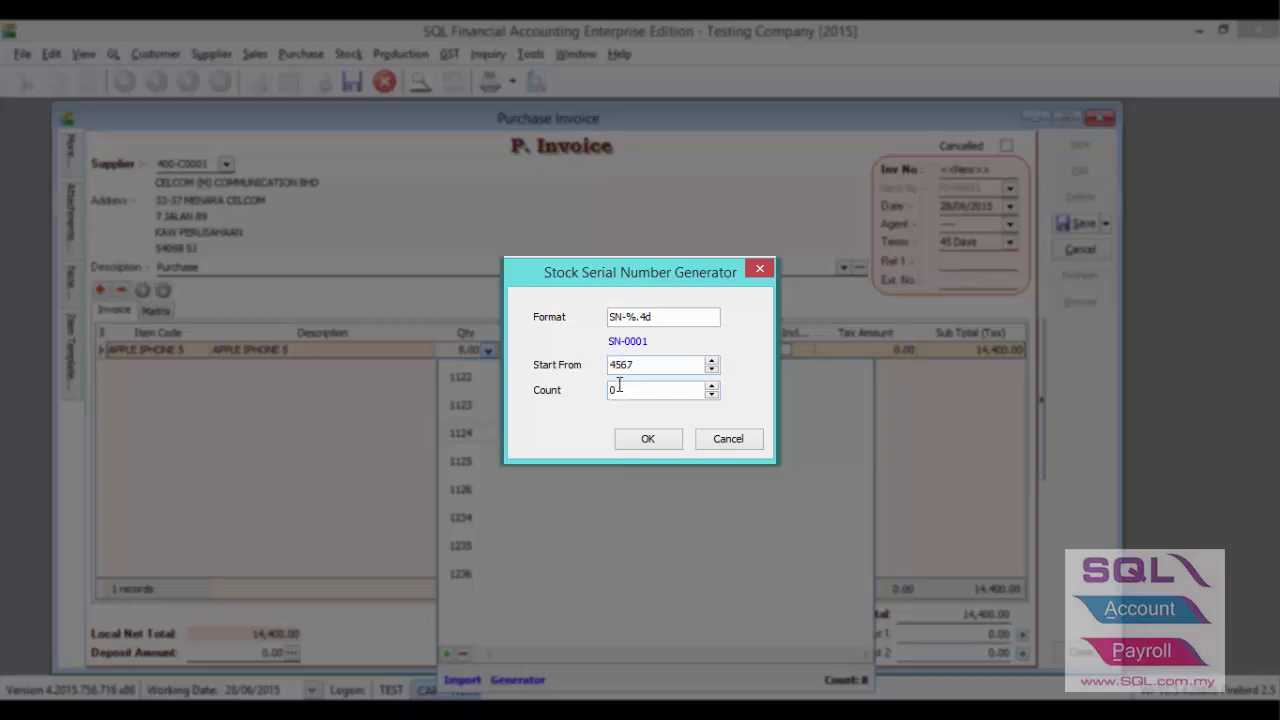
{"action": "left_click", "coordinate": [619, 388]}
{"action": "type", "text": "10"}
{"action": "left_click", "coordinate": [641, 367]}
{"action": "left_click_drag", "start_coordinate": [641, 367], "coordinate": [603, 367]}
{"action": "double_click", "coordinate": [628, 394]}
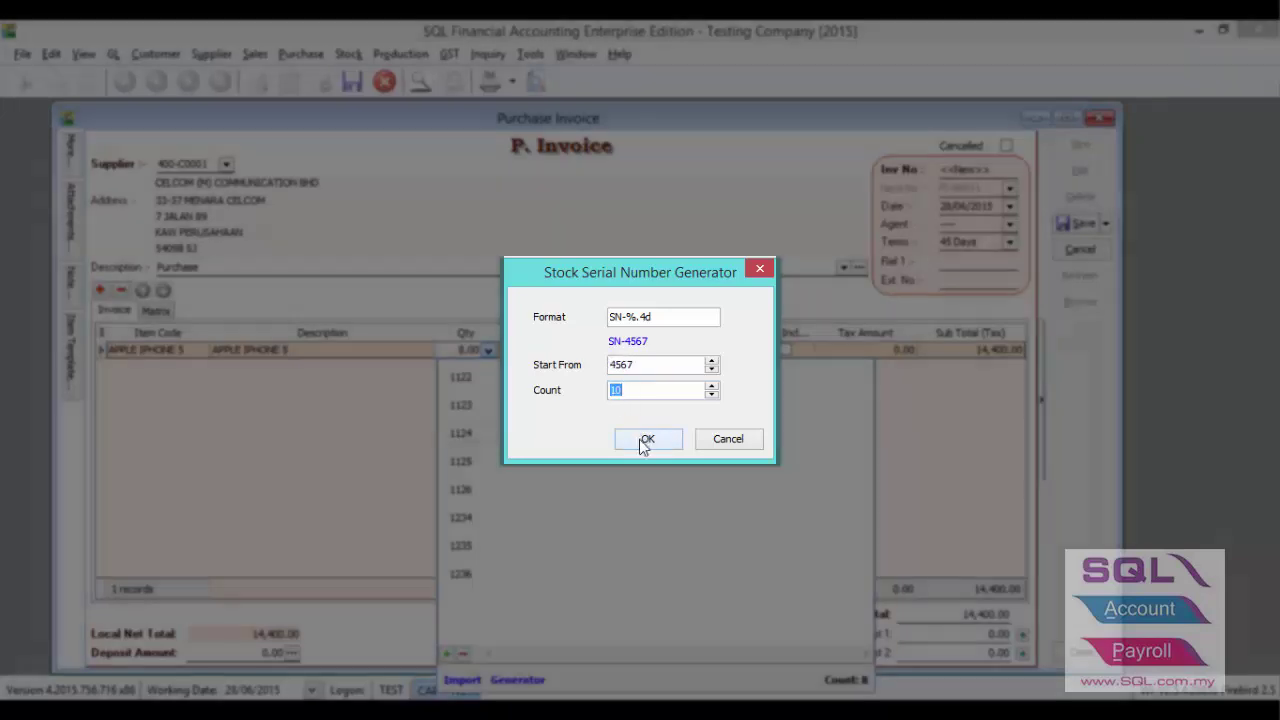
{"action": "left_click", "coordinate": [646, 438]}
{"action": "left_click", "coordinate": [668, 433]}
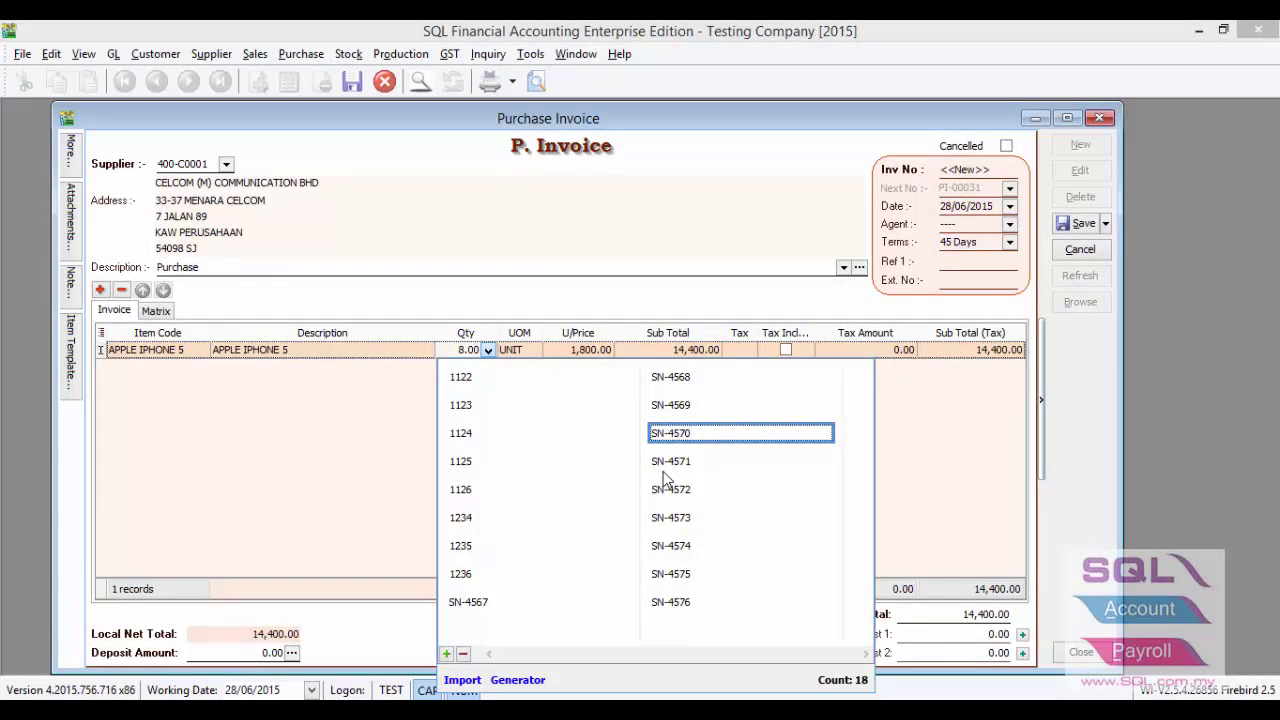
{"action": "left_click", "coordinate": [1073, 226]}
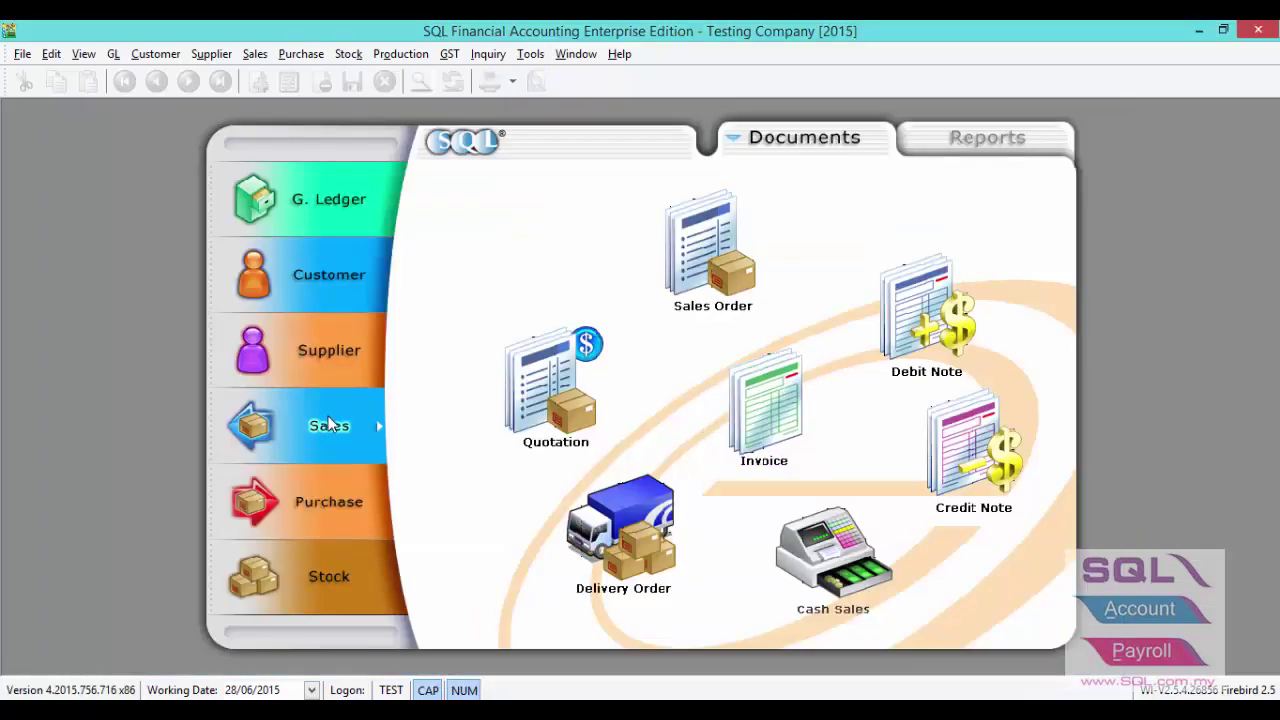
Start a new sales invoice for customer ALPHA & BETA COMPUTER (300-A0002)
{"action": "left_click", "coordinate": [765, 405]}
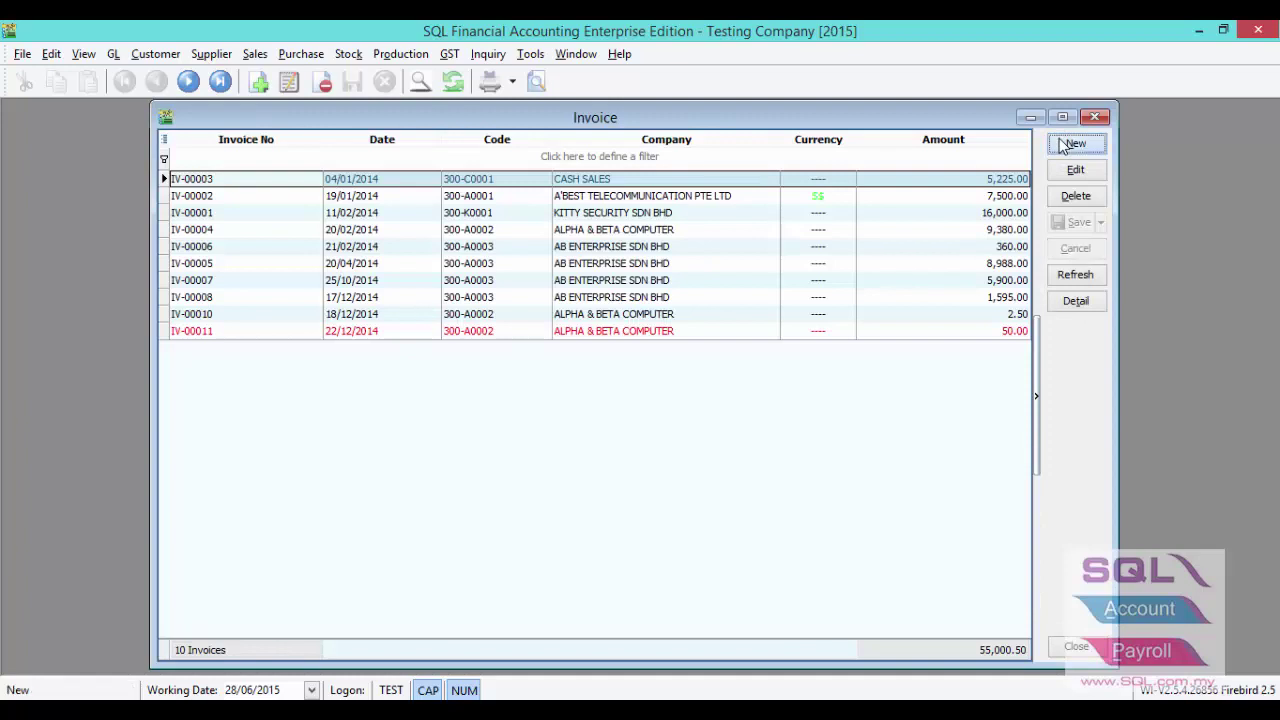
{"action": "left_click", "coordinate": [1072, 144]}
{"action": "left_click", "coordinate": [329, 169]}
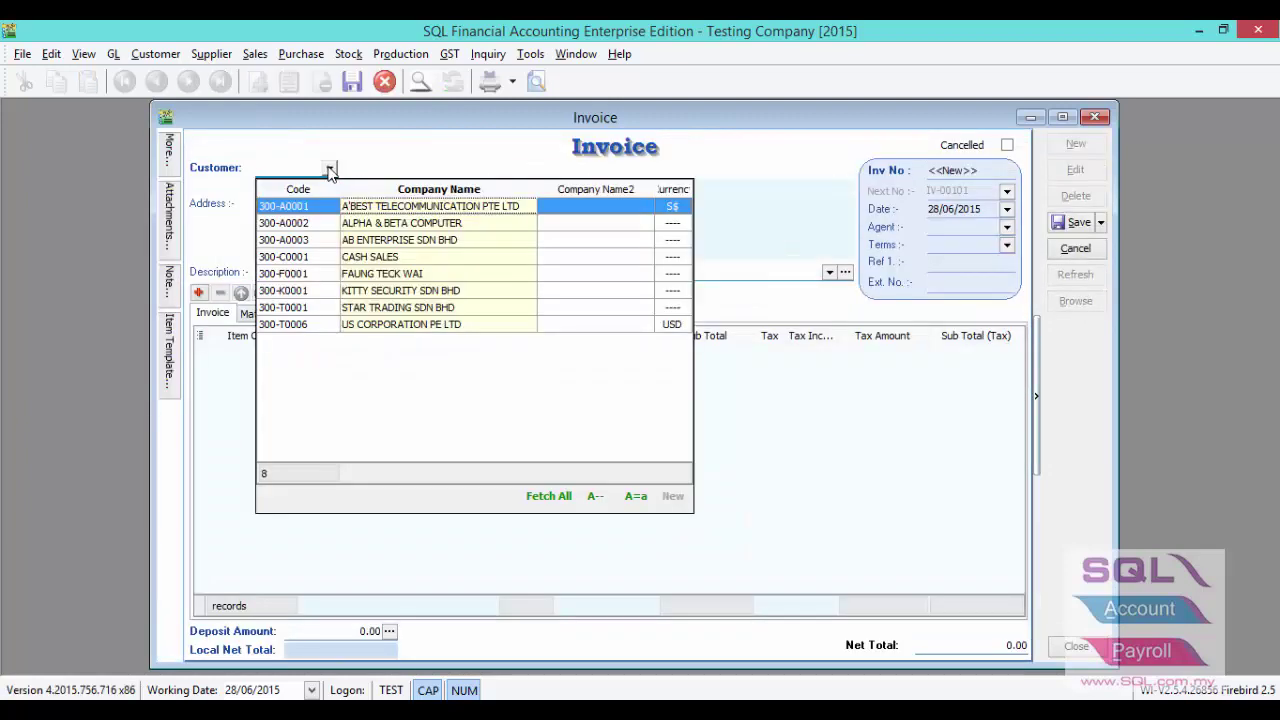
{"action": "left_click", "coordinate": [327, 224]}
Add an APPLE IPHONE 5 line at 2,200.00 and show its available serial numbers
{"action": "left_click", "coordinate": [281, 353]}
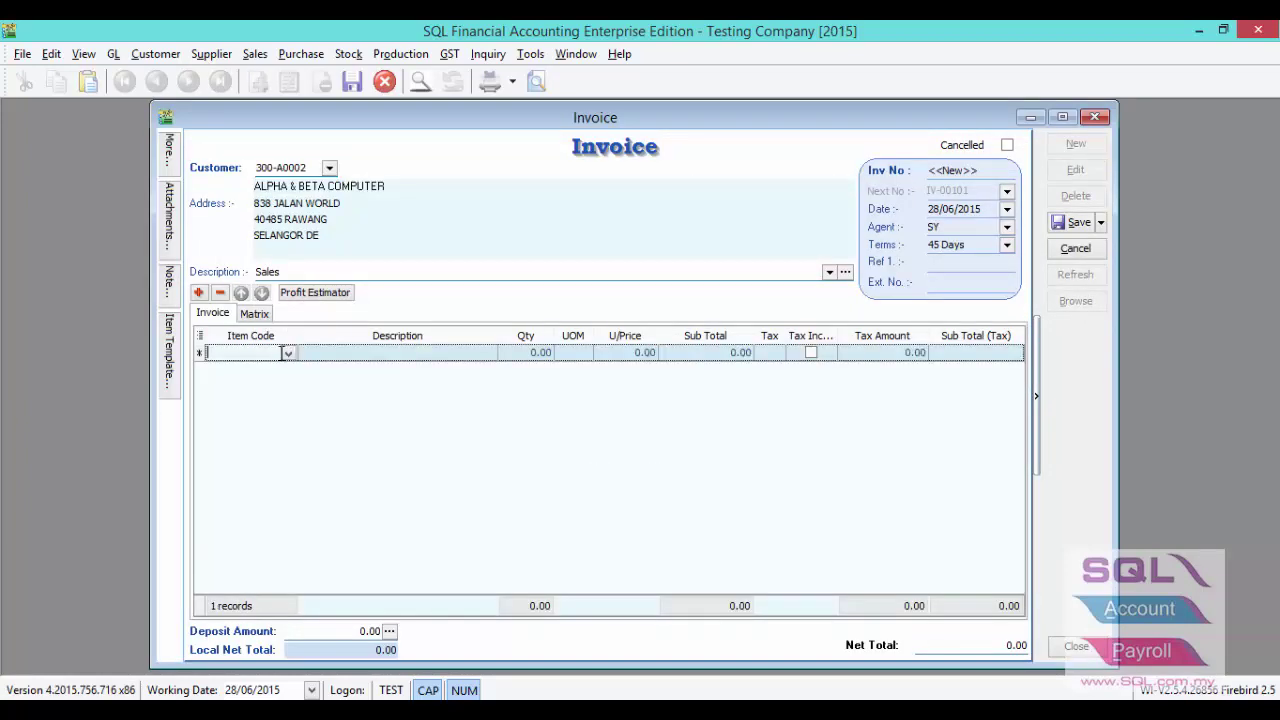
{"action": "left_click", "coordinate": [284, 353]}
{"action": "type", "text": "A"}
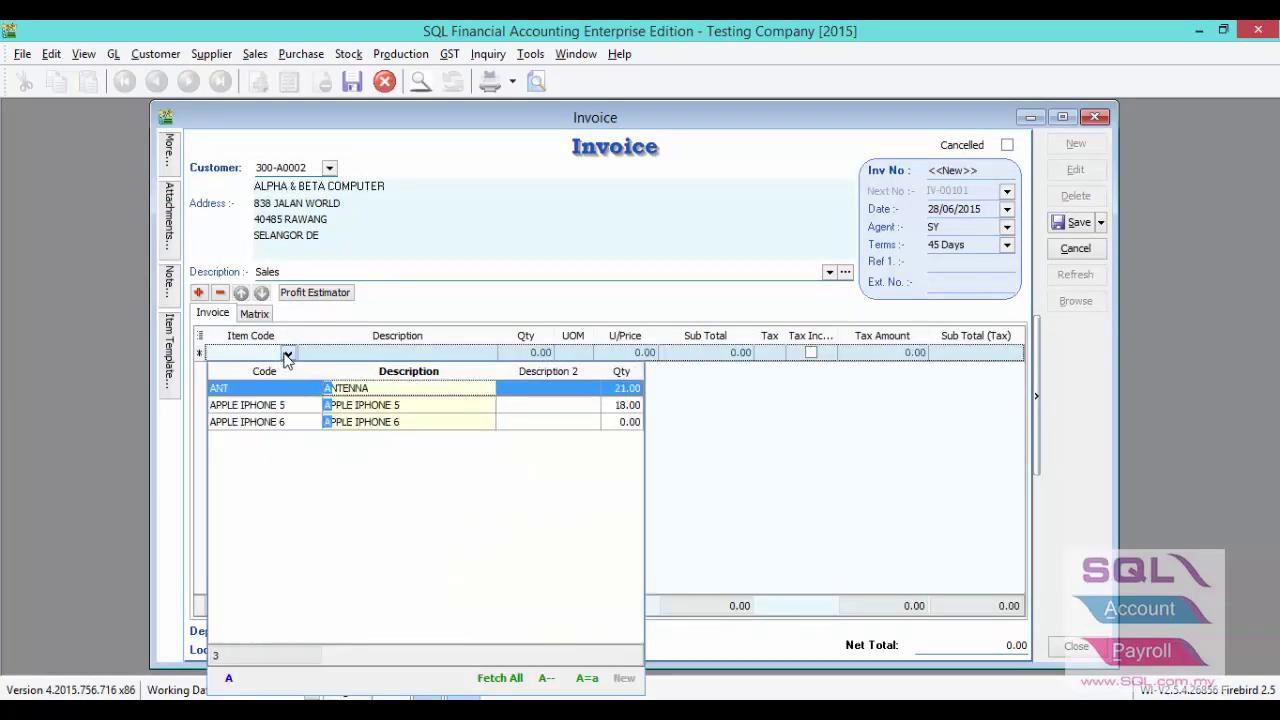
{"action": "left_click", "coordinate": [340, 412]}
{"action": "left_click", "coordinate": [545, 353]}
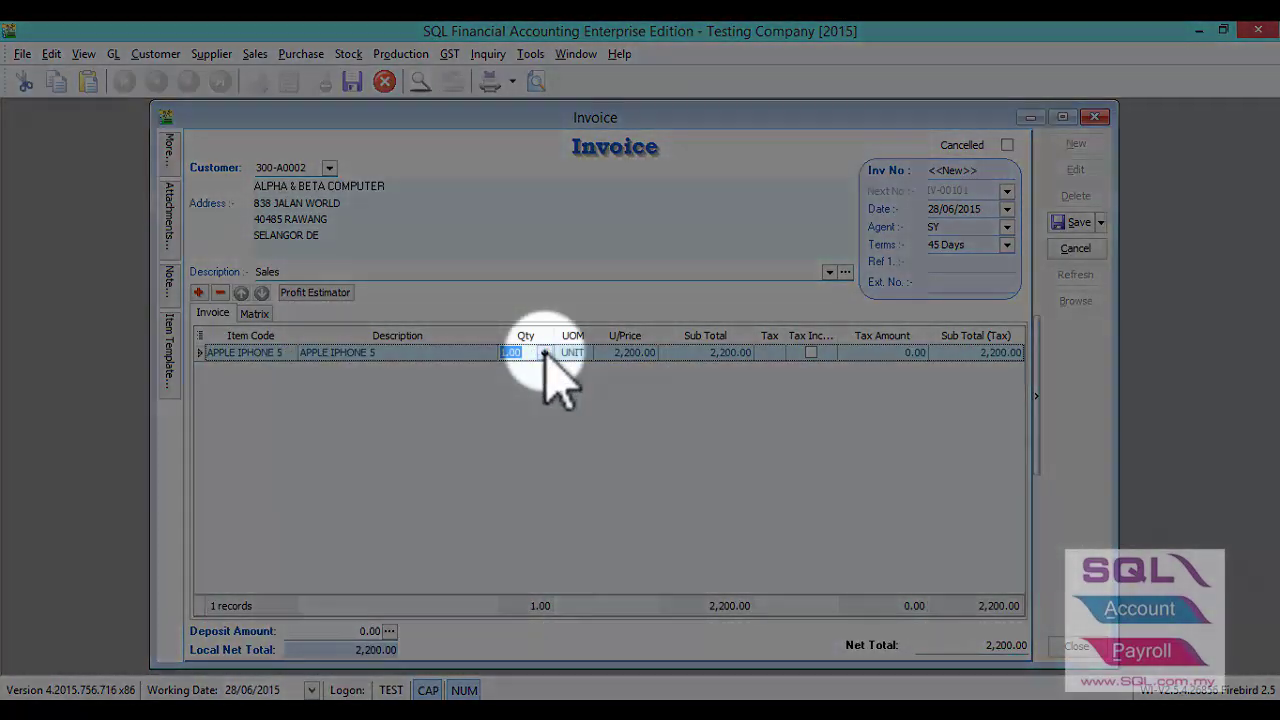
{"action": "left_click", "coordinate": [545, 353]}
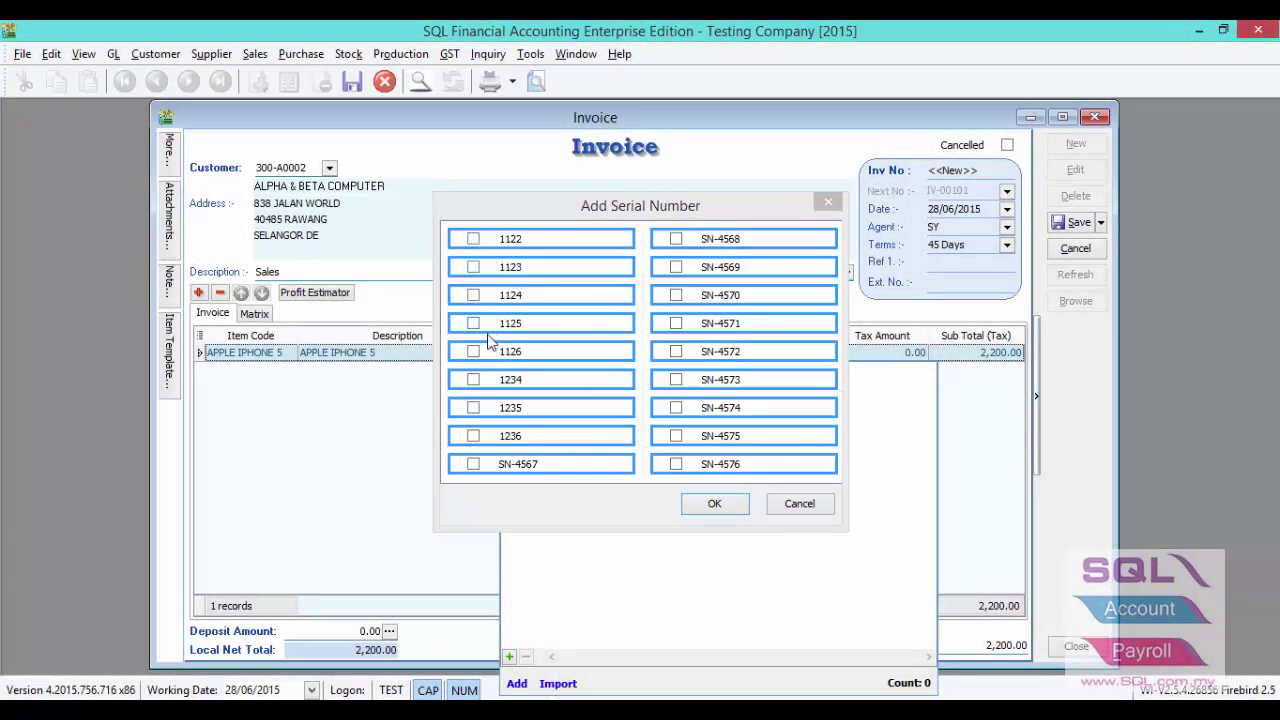
Sell serials 1122–1126 and save invoice IV-00101 as 5 units totalling 11,000.00
{"action": "left_click", "coordinate": [473, 238]}
{"action": "left_click", "coordinate": [473, 266]}
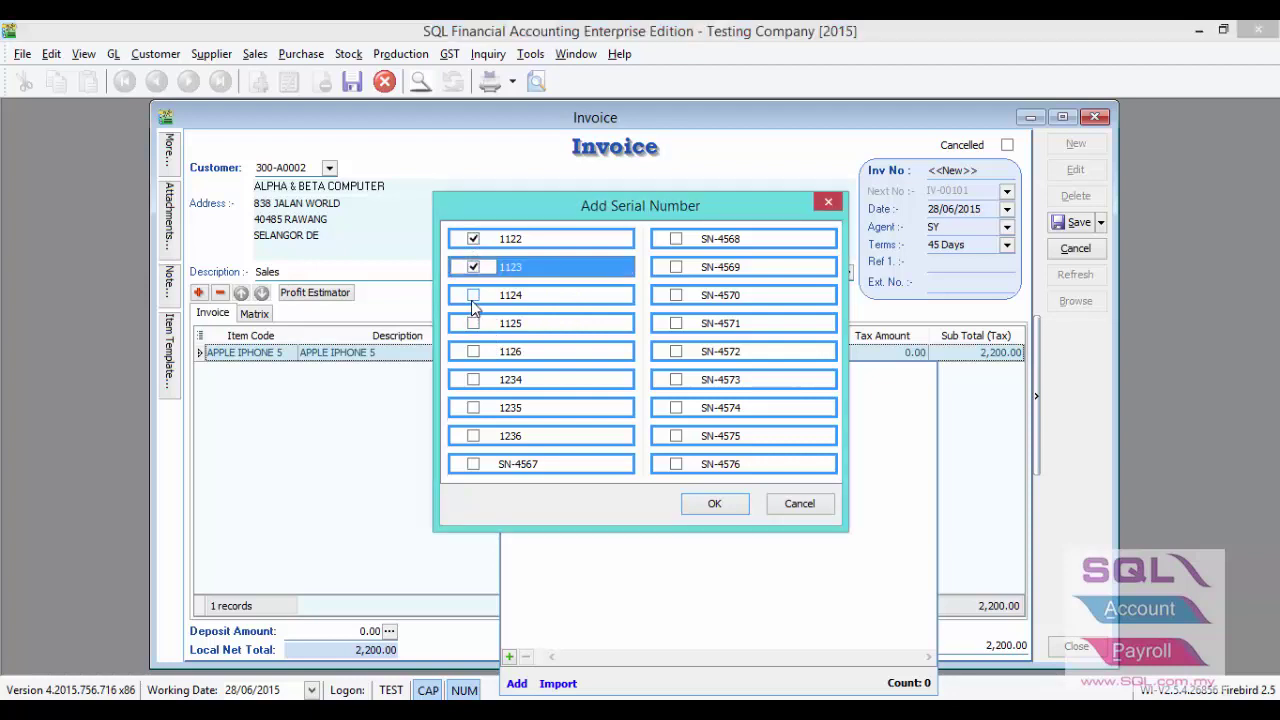
{"action": "left_click", "coordinate": [472, 297]}
{"action": "left_click", "coordinate": [473, 325]}
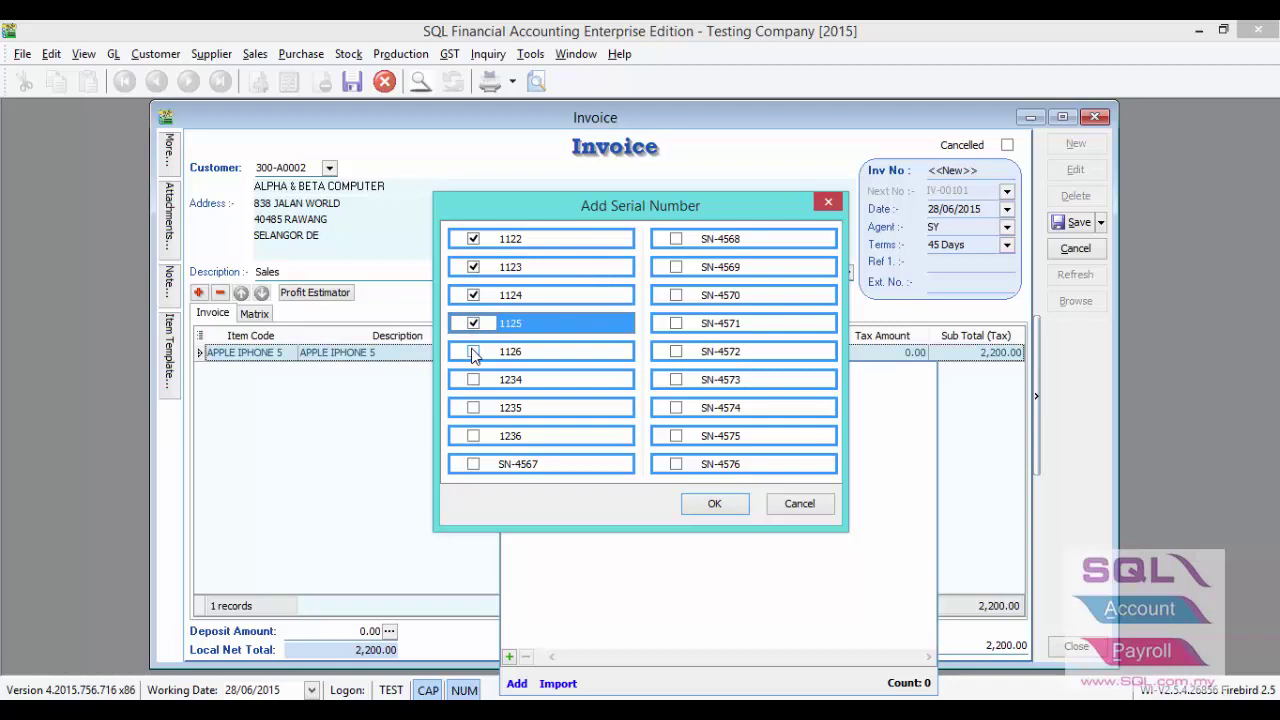
{"action": "left_click", "coordinate": [474, 353]}
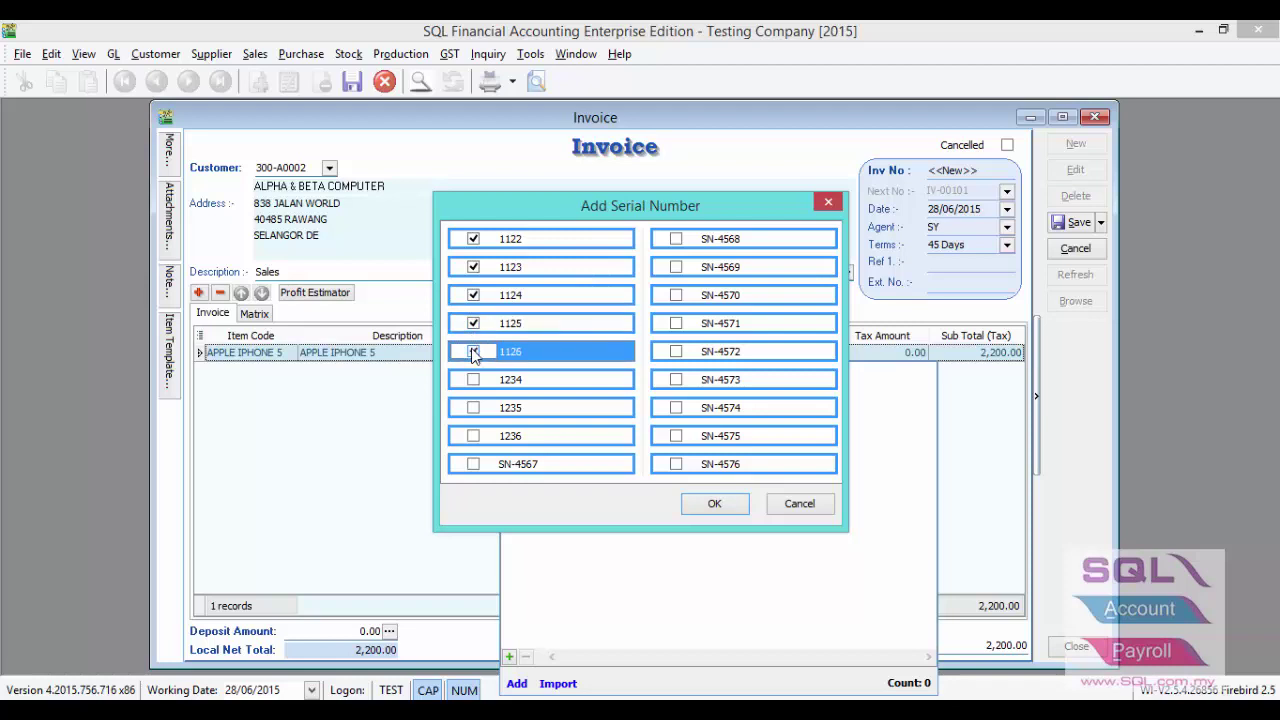
{"action": "left_click", "coordinate": [713, 504]}
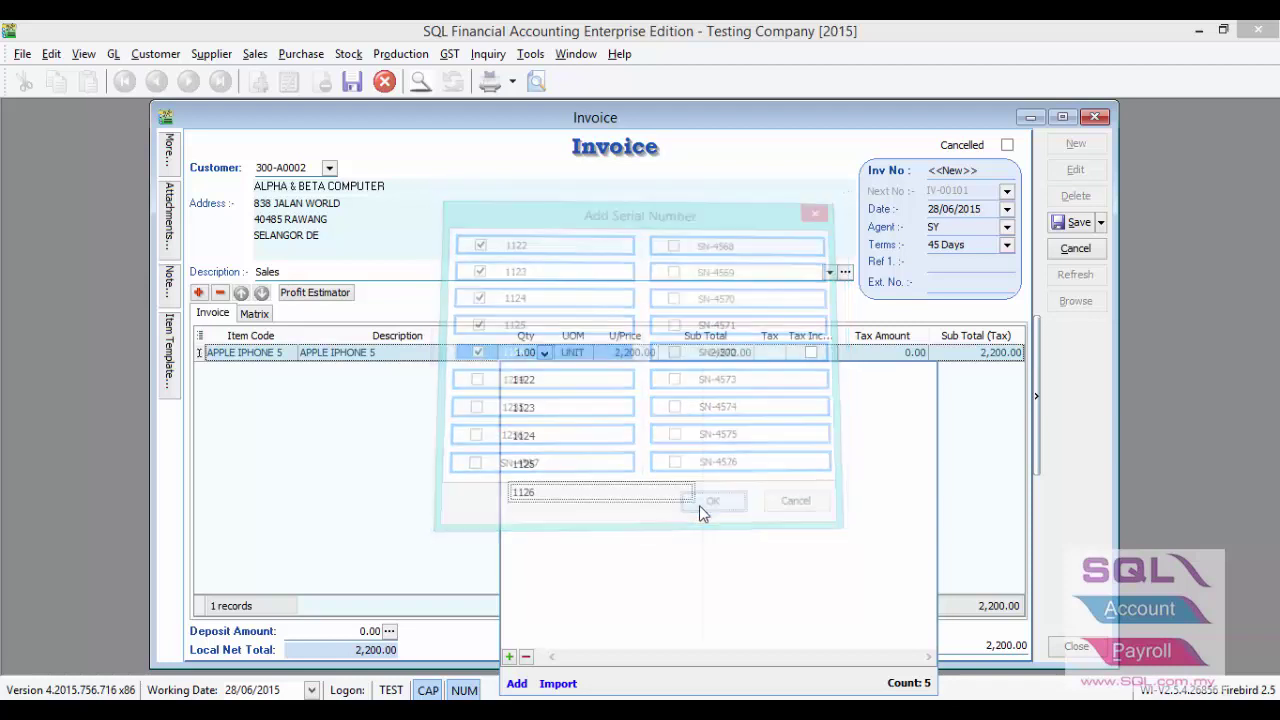
{"action": "left_click", "coordinate": [1063, 223]}
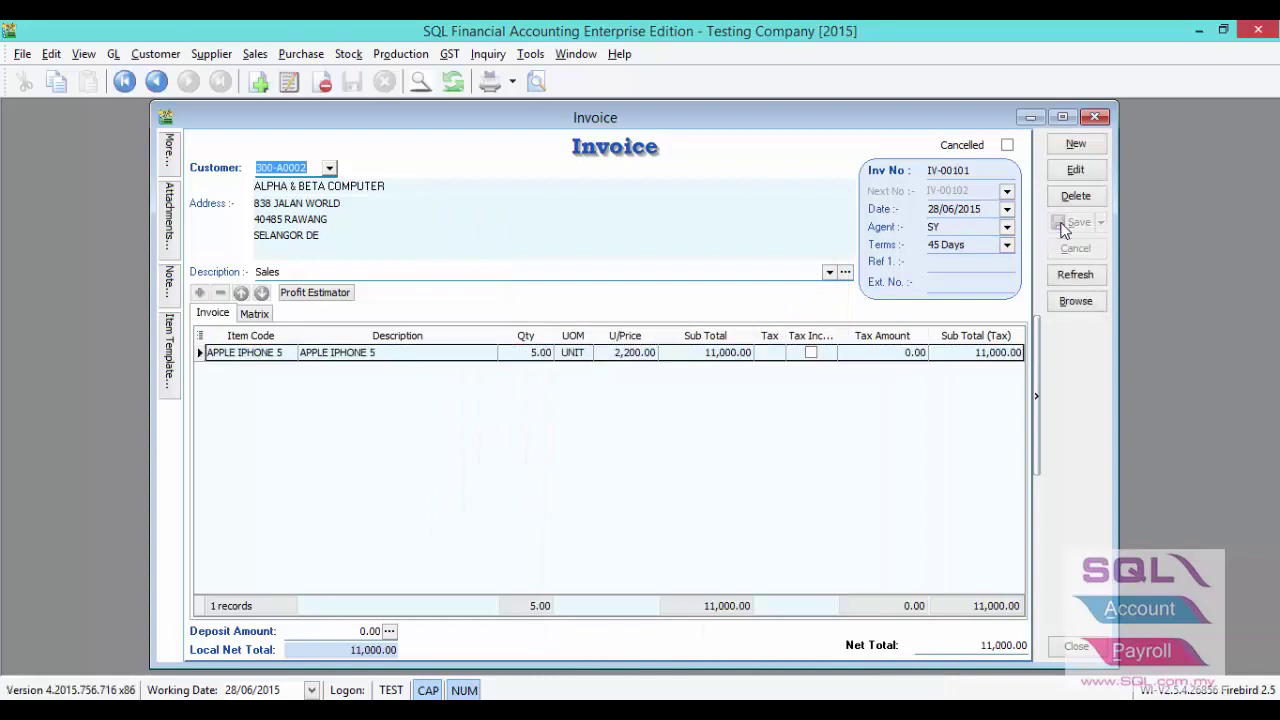
{"action": "left_click", "coordinate": [1094, 117]}
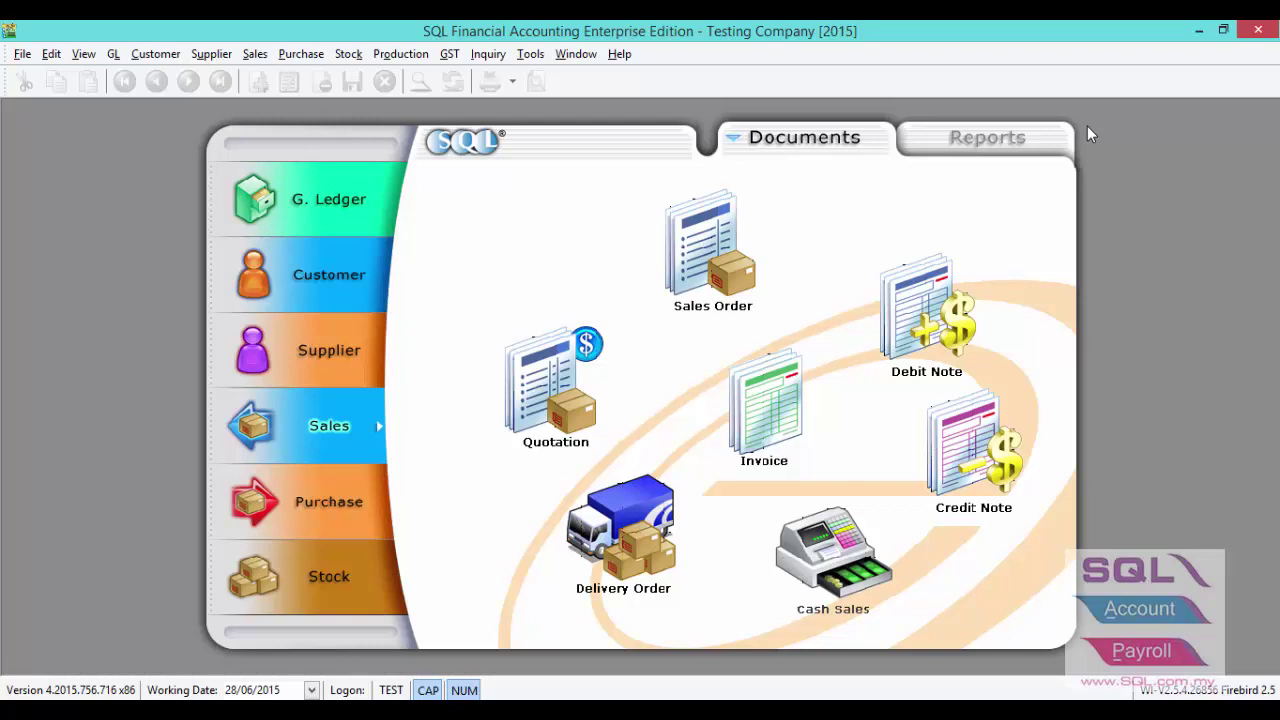
{"action": "left_click", "coordinate": [349, 55]}
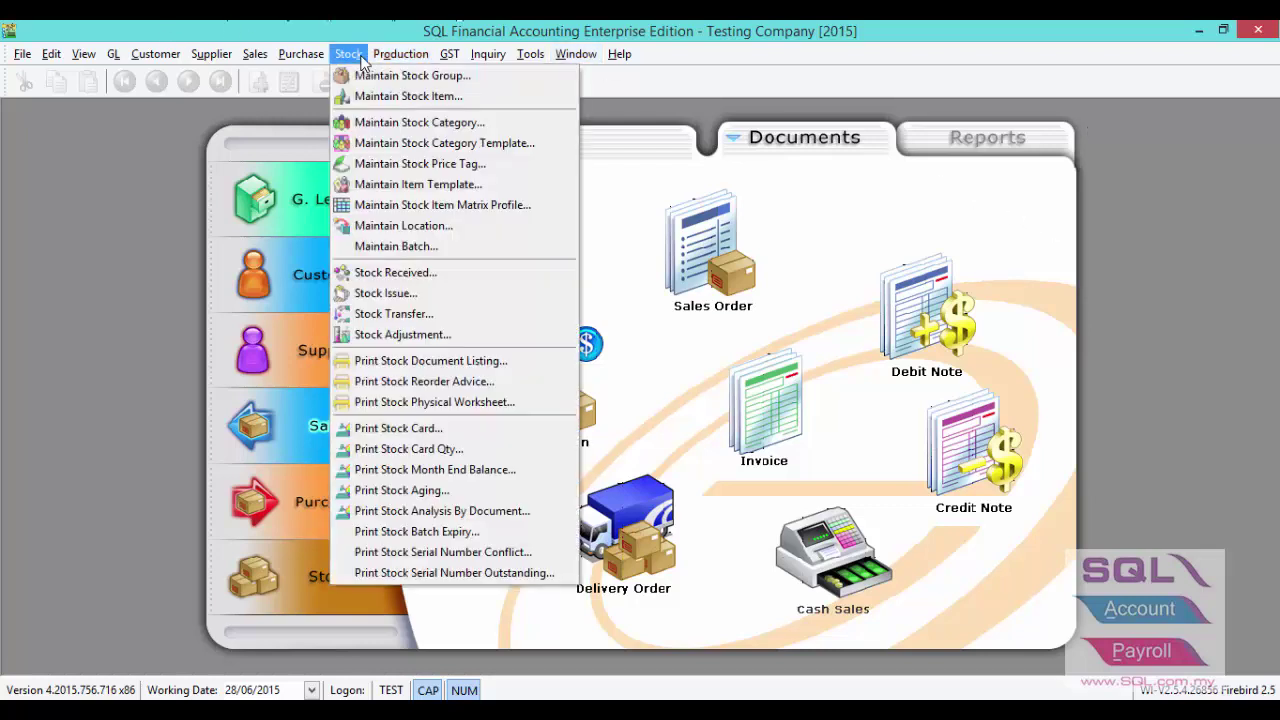
{"action": "left_click", "coordinate": [387, 403]}
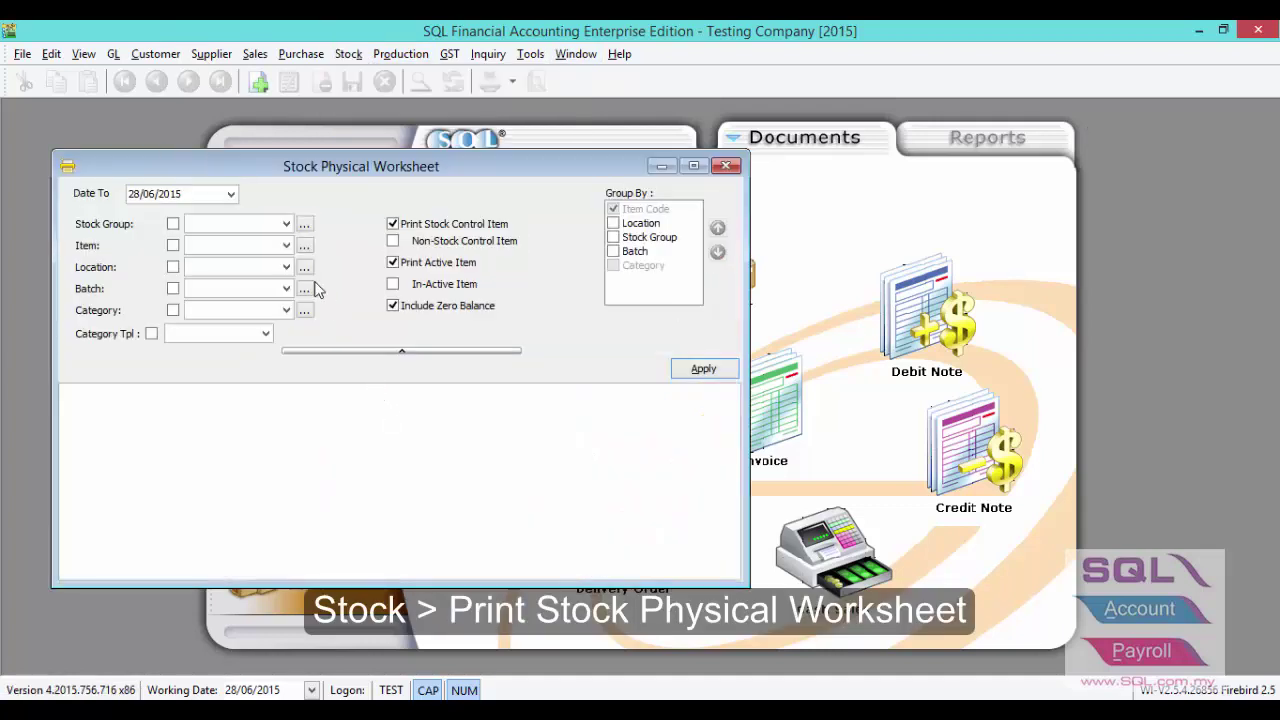
{"action": "left_click", "coordinate": [286, 246]}
{"action": "type", "text": "APP"}
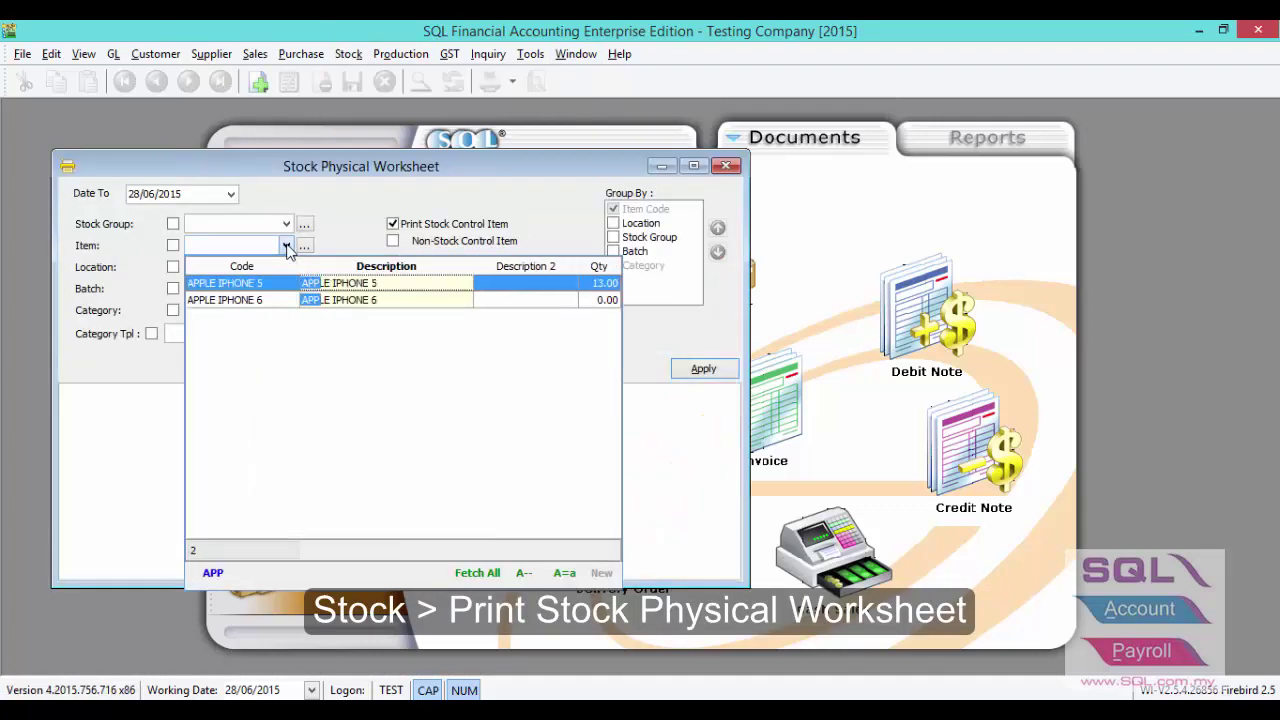
{"action": "left_click", "coordinate": [289, 284]}
{"action": "left_click", "coordinate": [706, 372]}
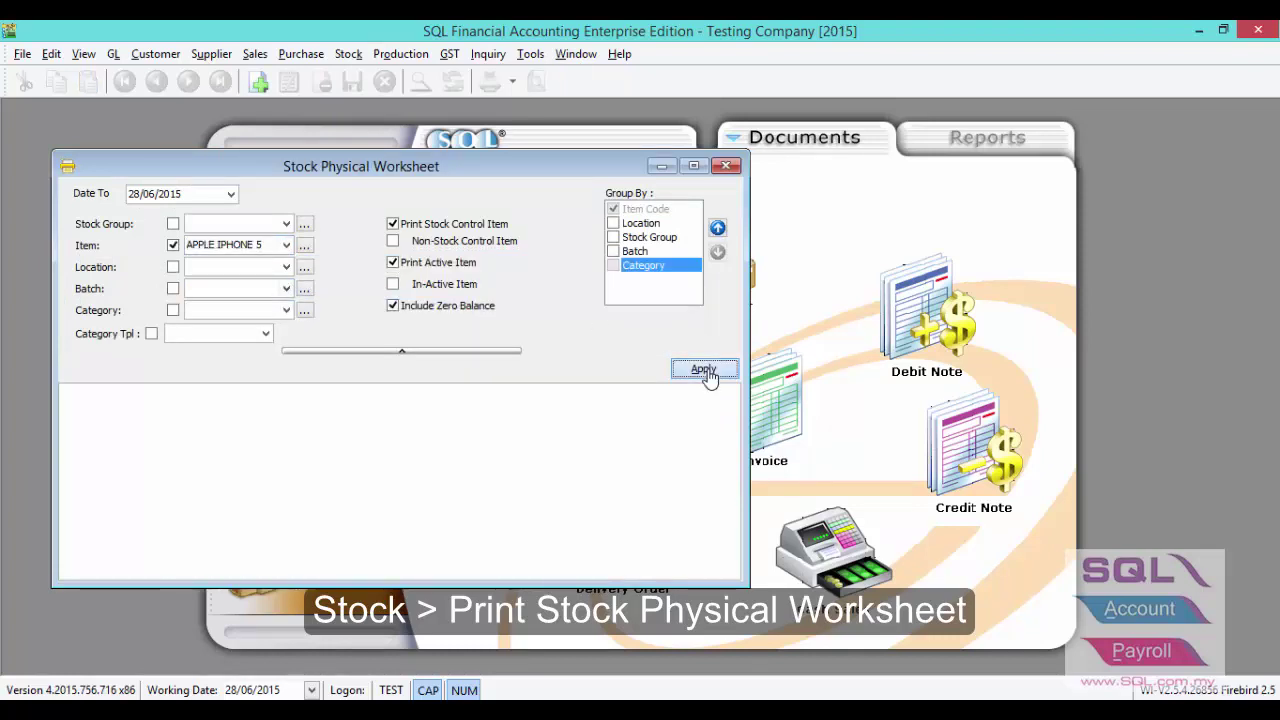
{"action": "left_click", "coordinate": [684, 420]}
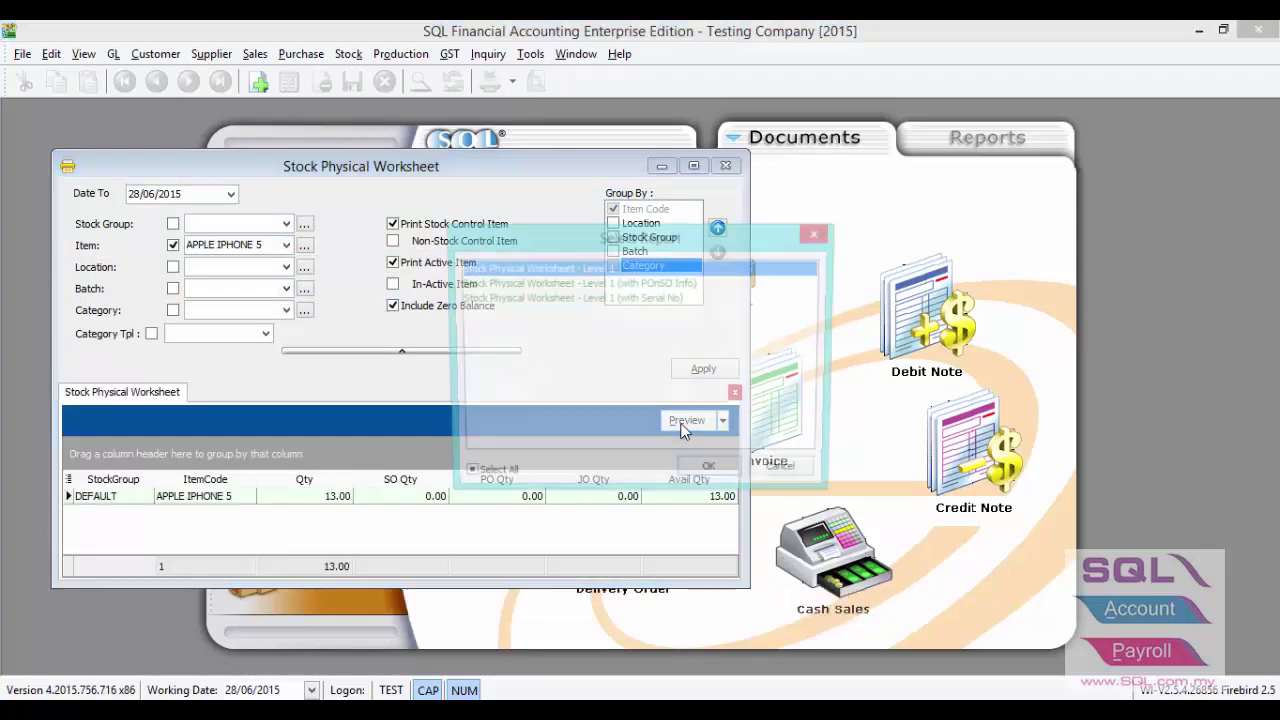
{"action": "left_click", "coordinate": [595, 298]}
{"action": "double_click", "coordinate": [595, 298]}
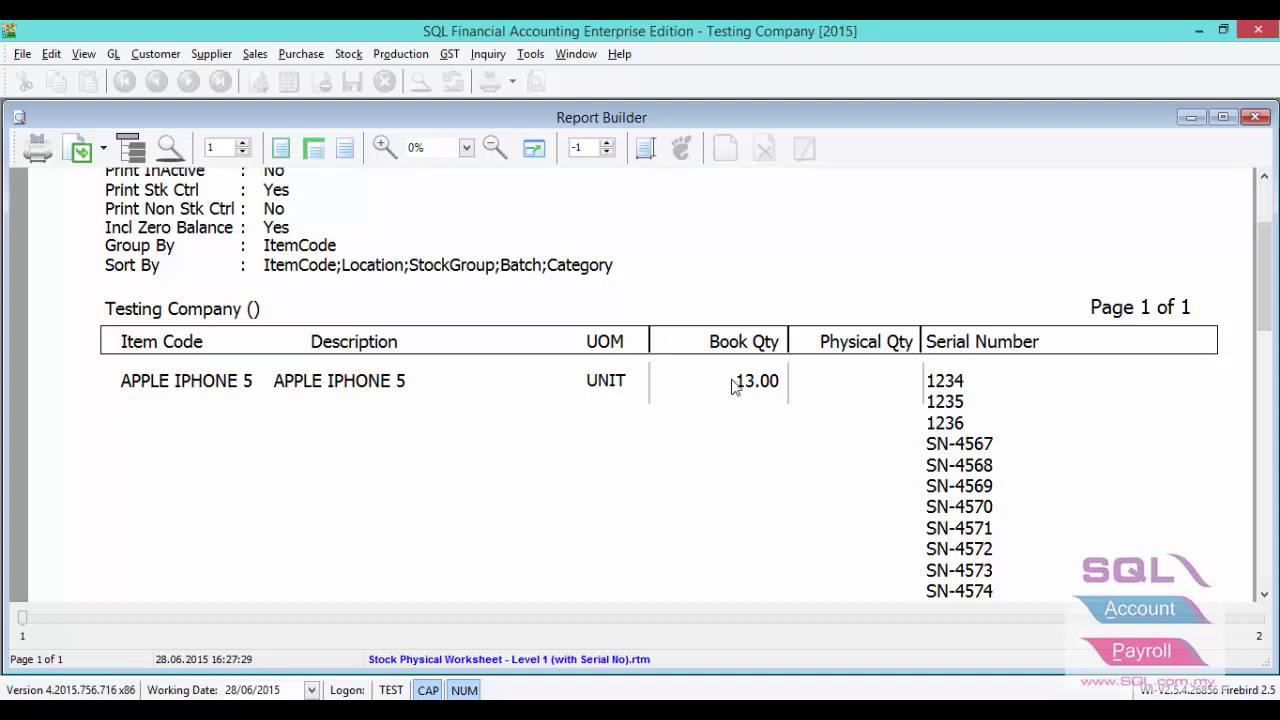
{"action": "scroll", "coordinate": [951, 363], "scroll_direction": "down", "scroll_amount": 2}
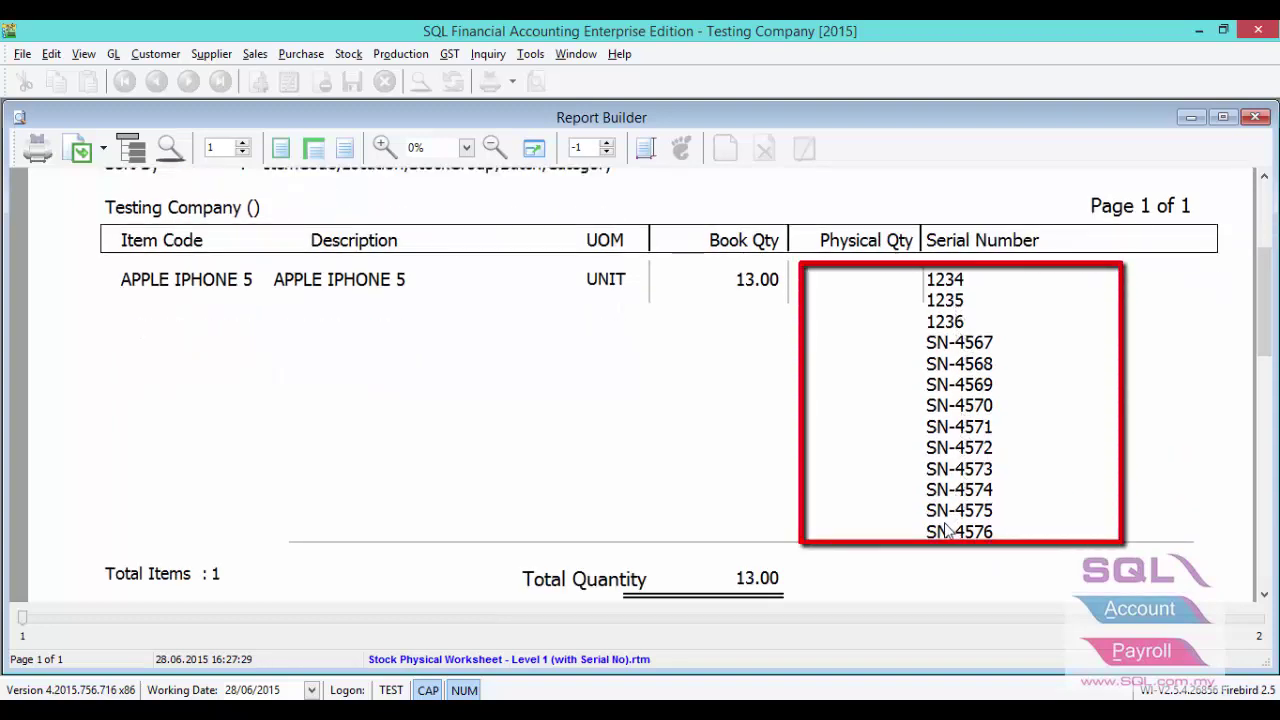
{"action": "left_click", "coordinate": [1255, 117]}
{"action": "left_click", "coordinate": [733, 168]}
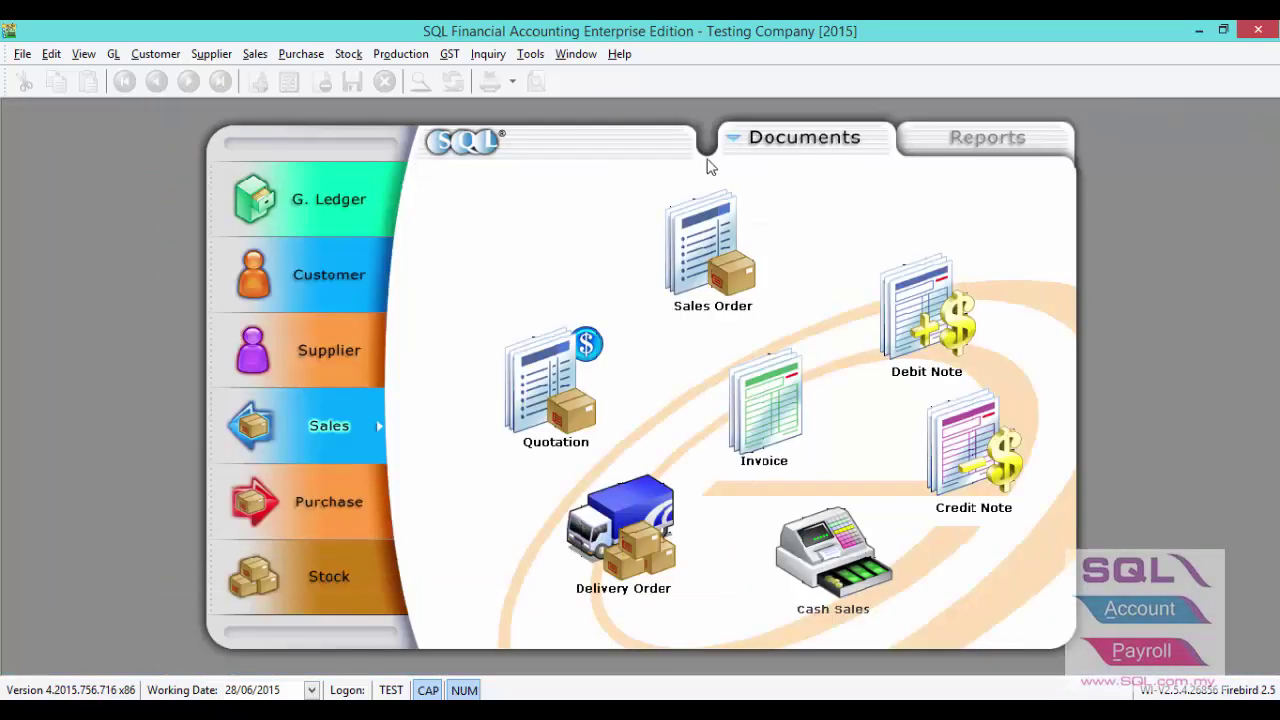
{"action": "left_click", "coordinate": [349, 54]}
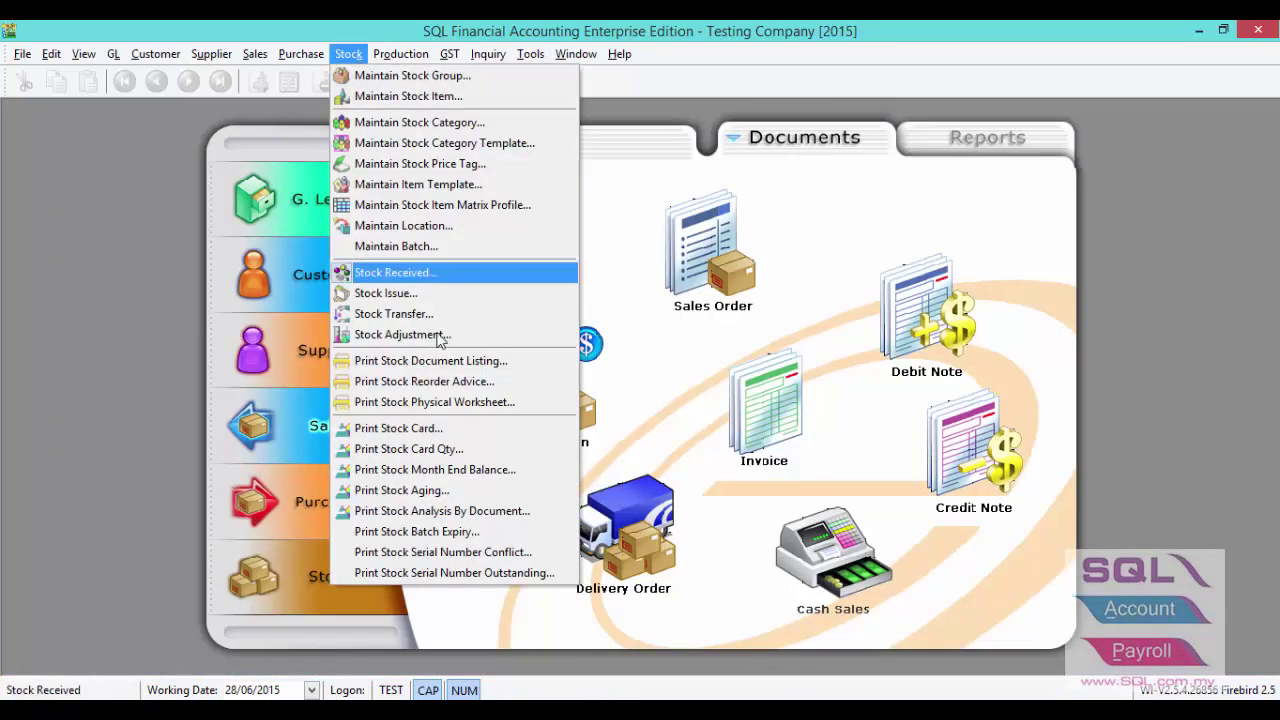
{"action": "left_click", "coordinate": [440, 556]}
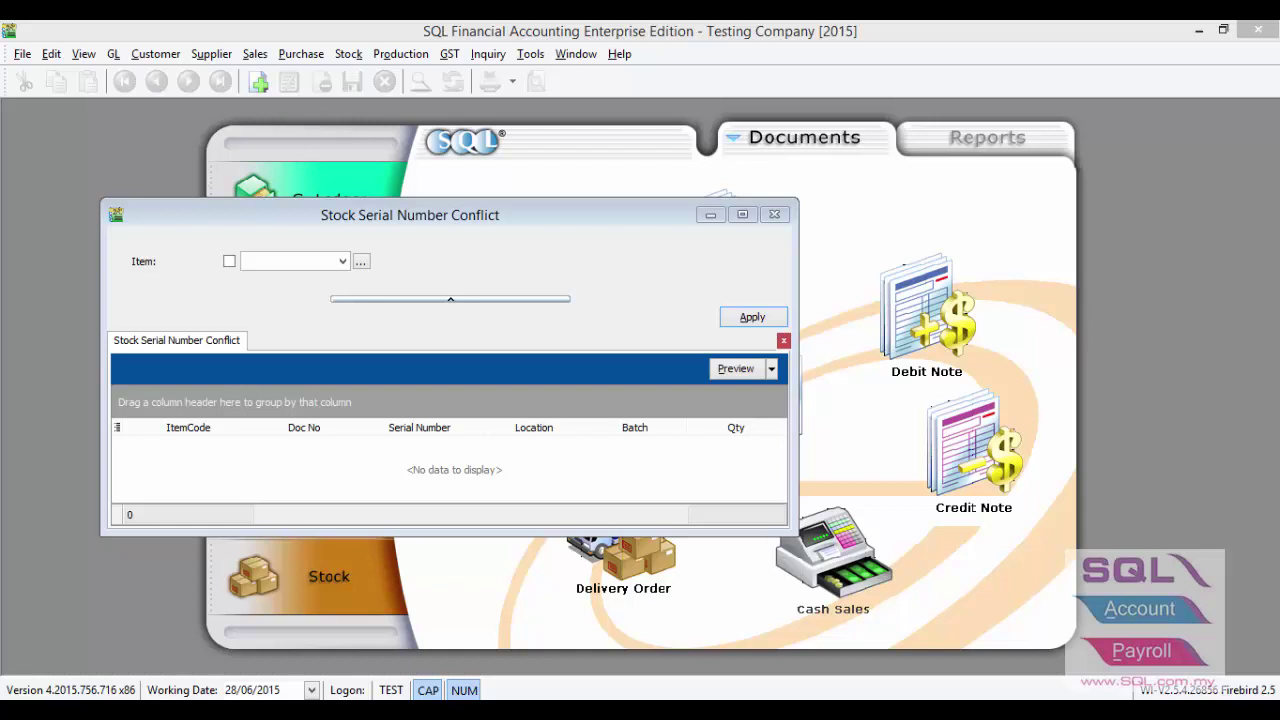
{"action": "left_click", "coordinate": [752, 318]}
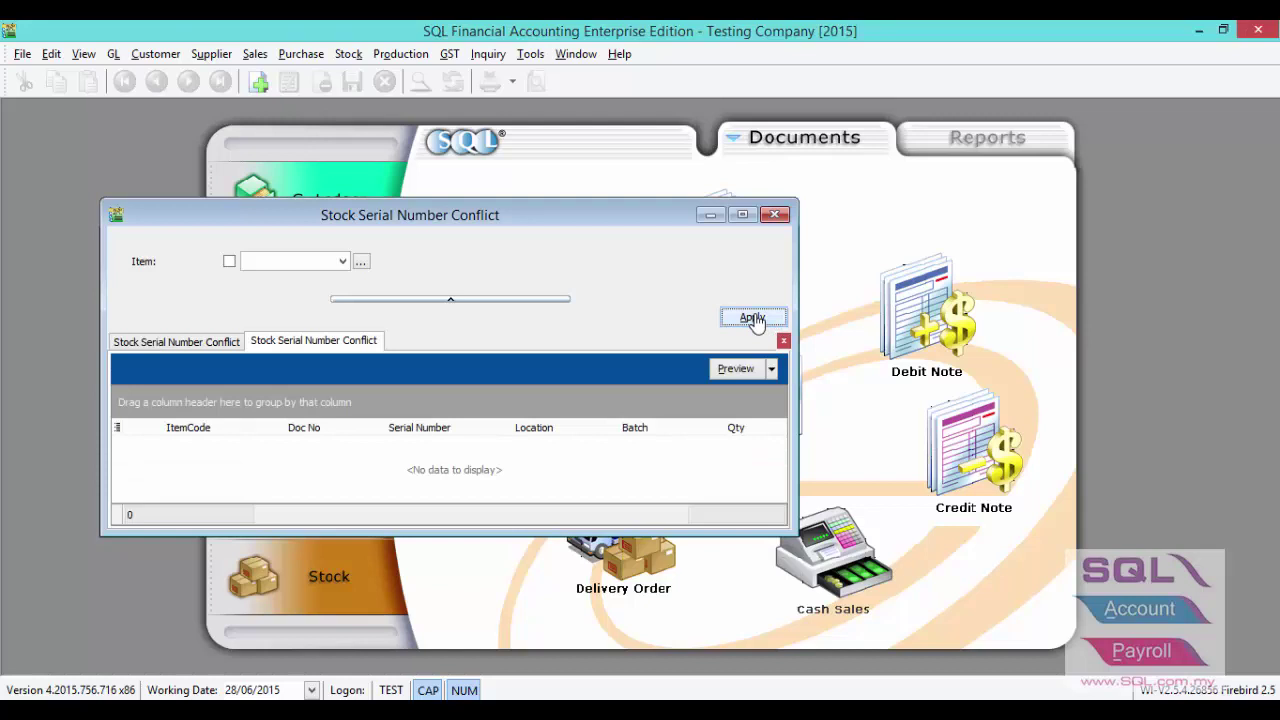
{"action": "left_click", "coordinate": [773, 216]}
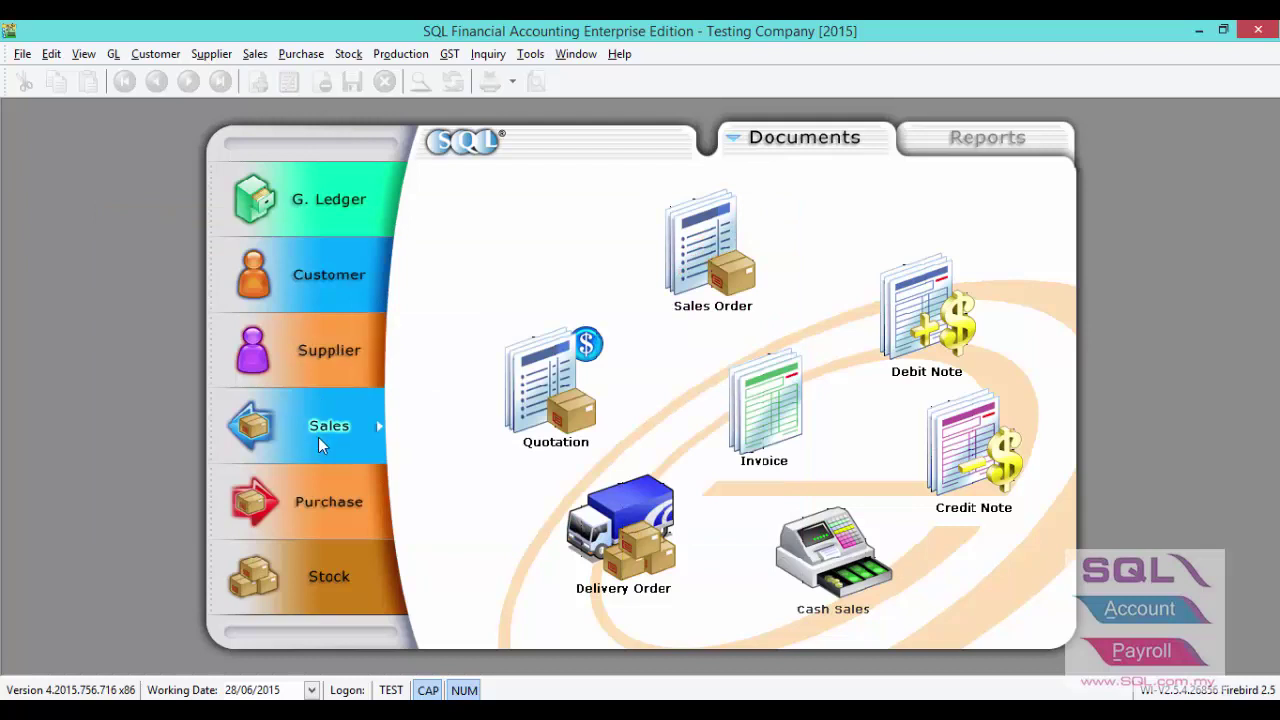
Start a new sales invoice for customer ALPHA & BETA COMPUTER (300-A0002)
{"action": "left_click", "coordinate": [782, 413]}
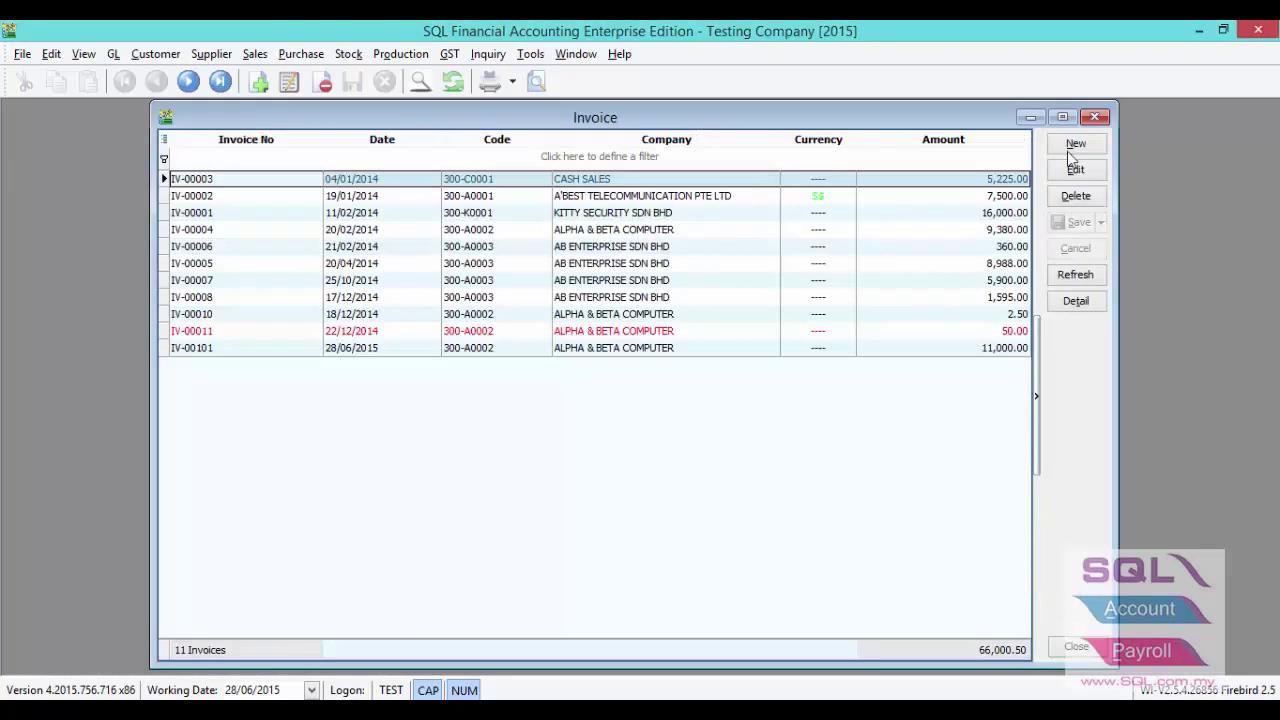
{"action": "left_click", "coordinate": [1076, 145]}
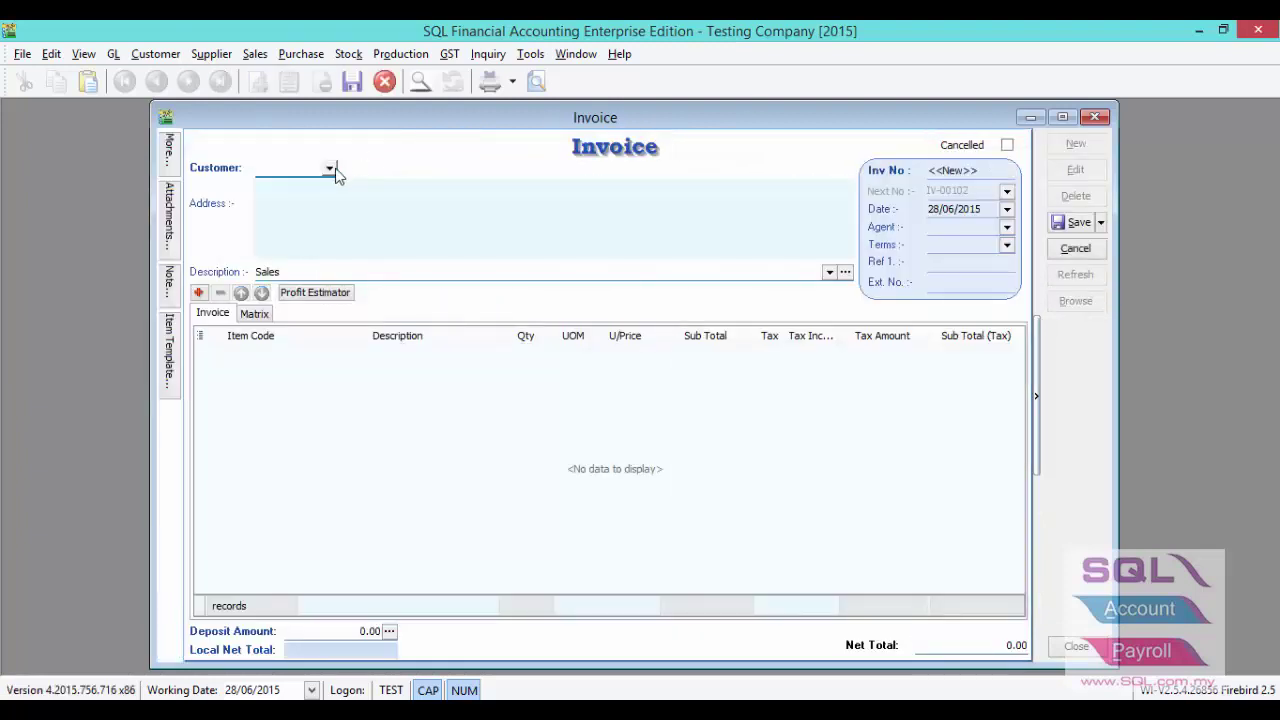
{"action": "left_click", "coordinate": [331, 170]}
{"action": "left_click", "coordinate": [352, 222]}
{"action": "left_click", "coordinate": [288, 357]}
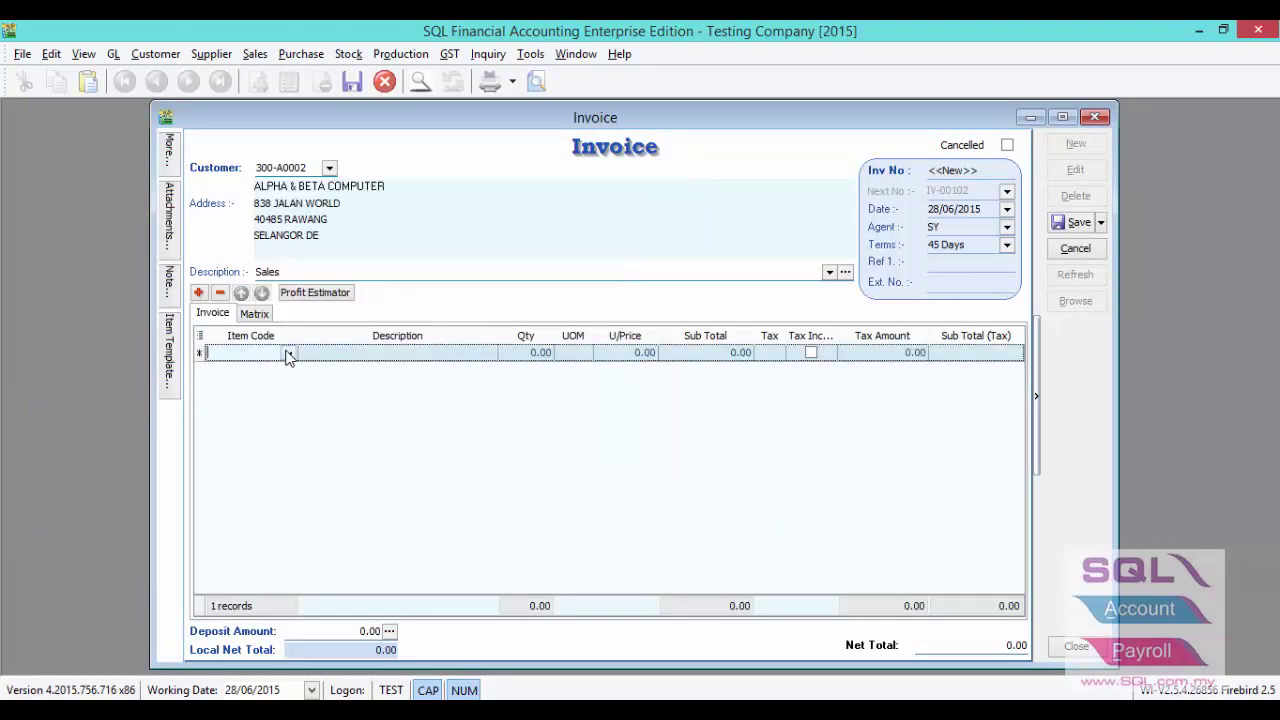
Add one APPLE IPHONE 6 with serial number 345636464 and save the invoice
{"action": "type", "text": "A"}
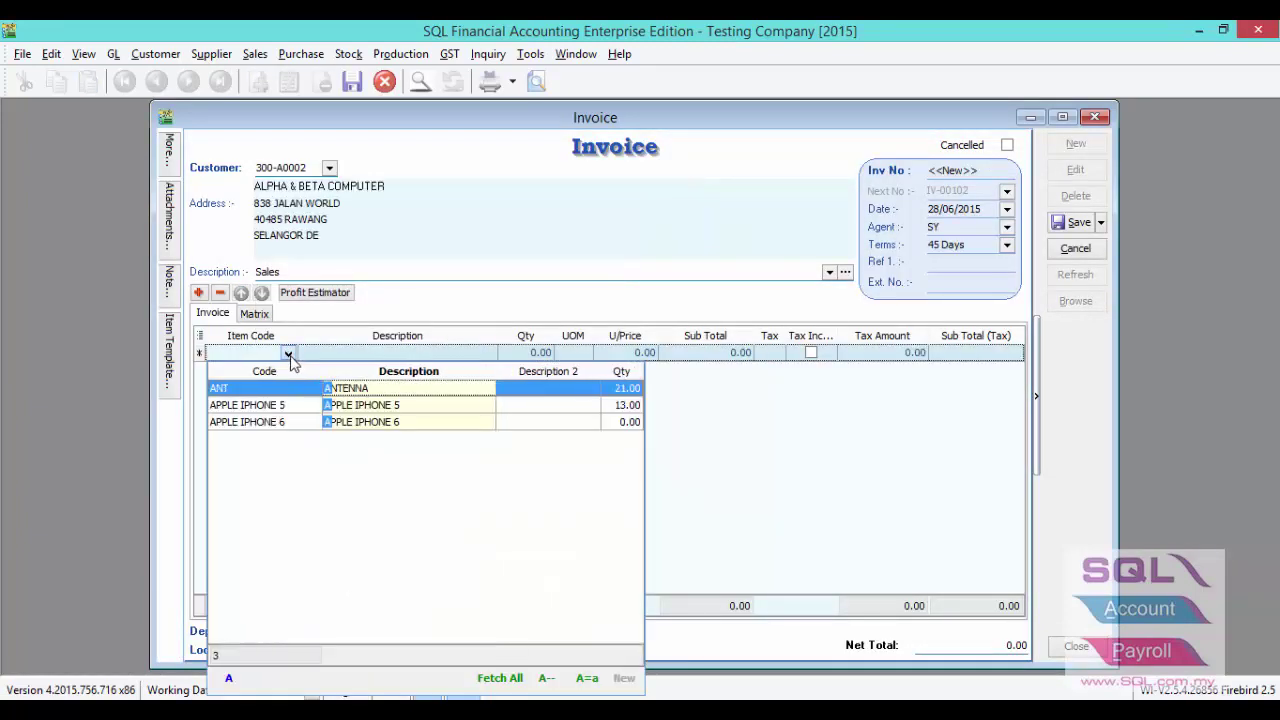
{"action": "left_click", "coordinate": [329, 422]}
{"action": "left_click", "coordinate": [508, 658]}
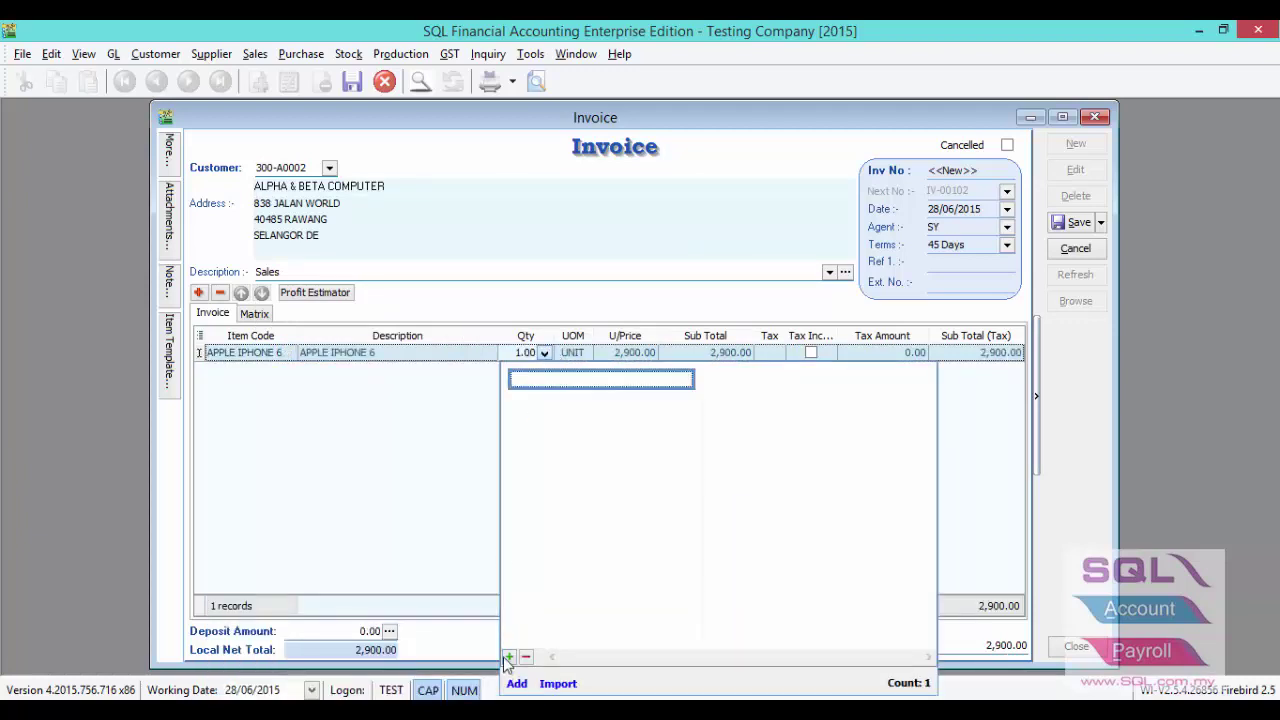
{"action": "type", "text": "345636464"}
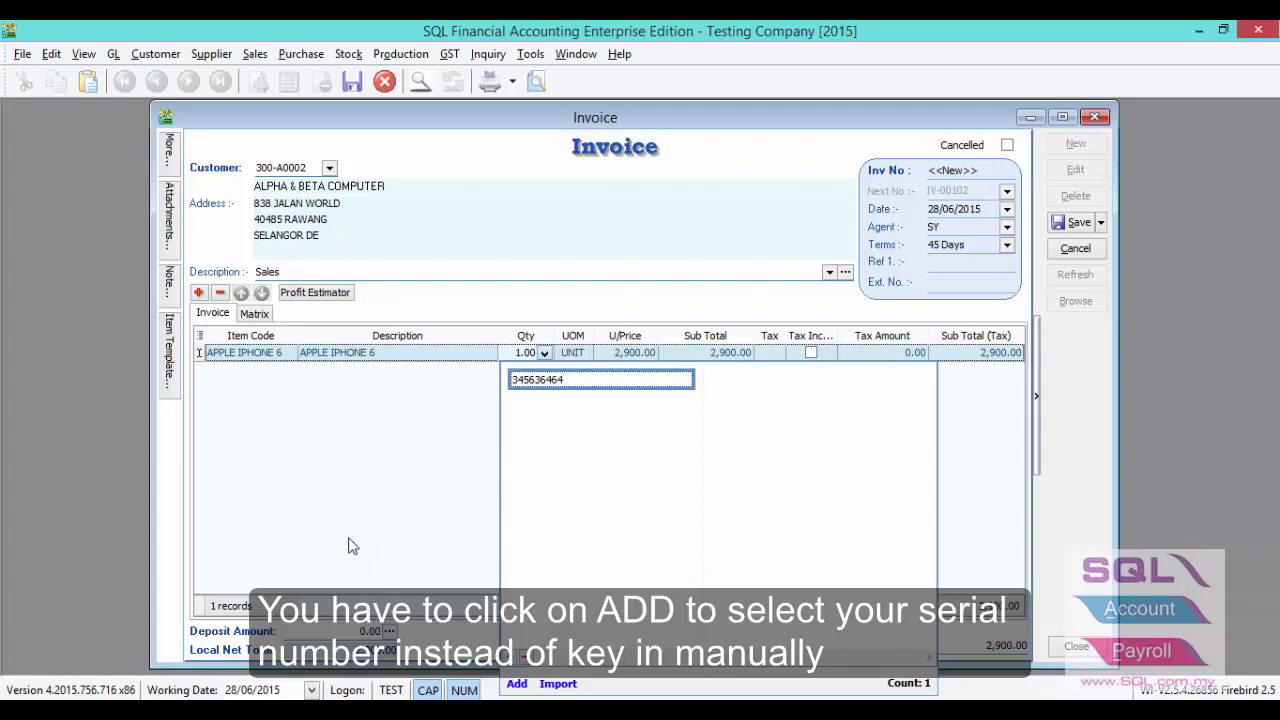
{"action": "left_click", "coordinate": [352, 546]}
{"action": "left_click", "coordinate": [1079, 221]}
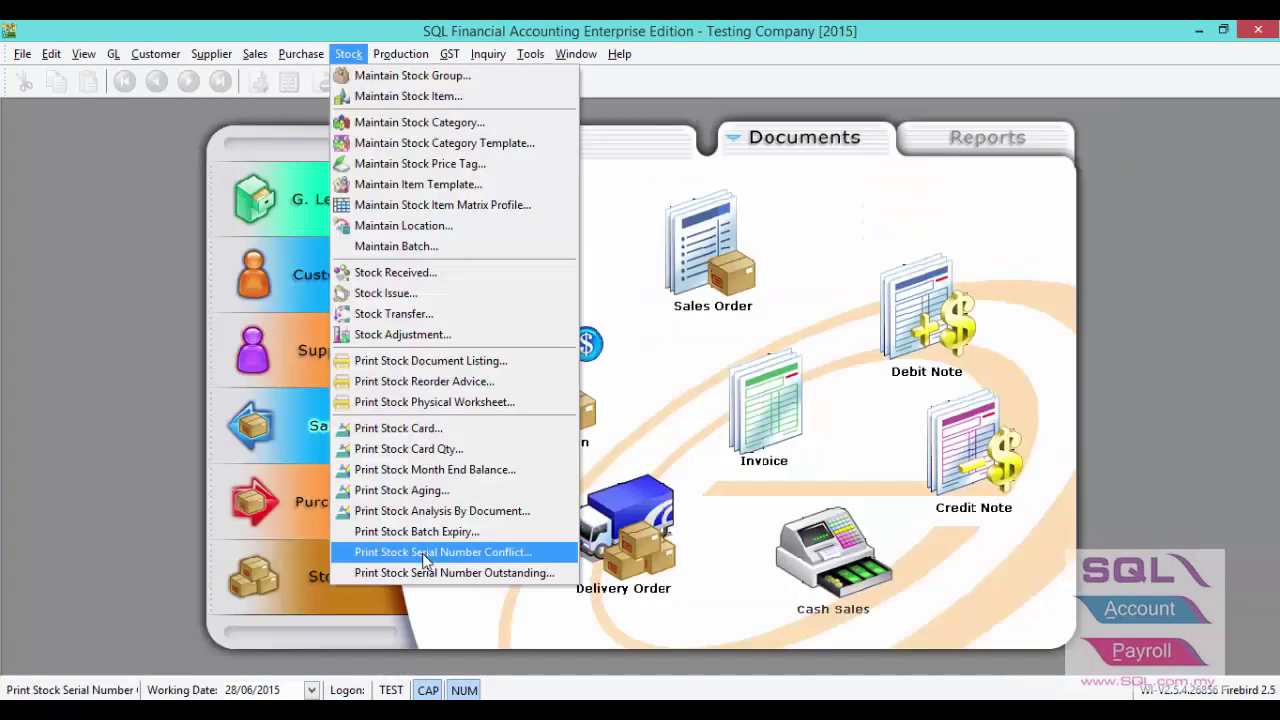
{"action": "left_click", "coordinate": [425, 552]}
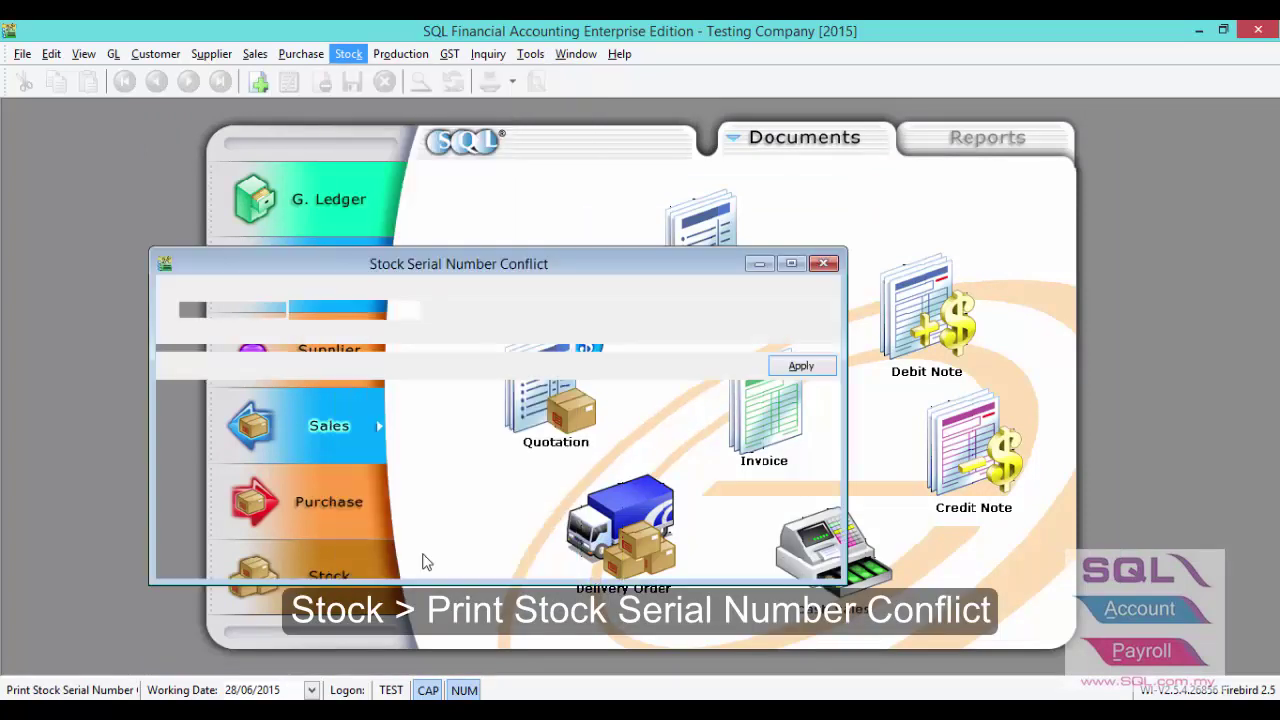
{"action": "left_click", "coordinate": [792, 372]}
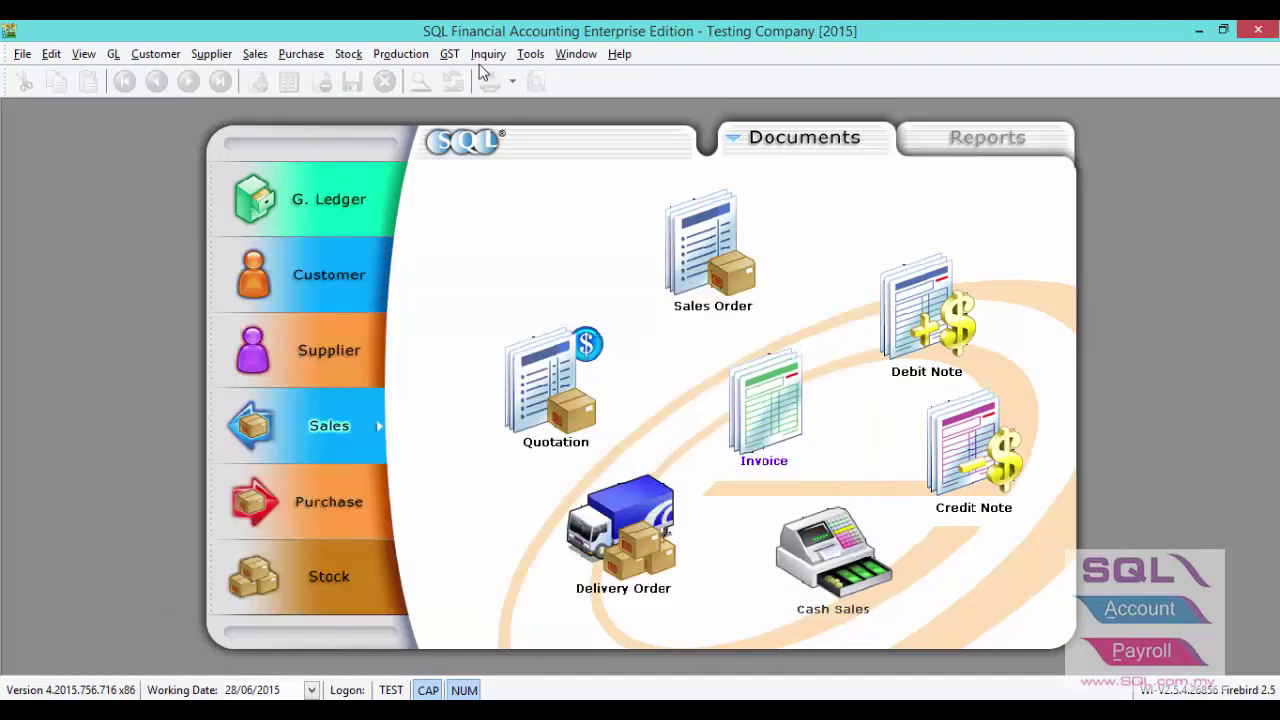
Run the serial number outstanding report for 01/06/2015–30/06/2015 and select PI-00032's APPLE IPHONE 6 row
{"action": "left_click", "coordinate": [322, 57]}
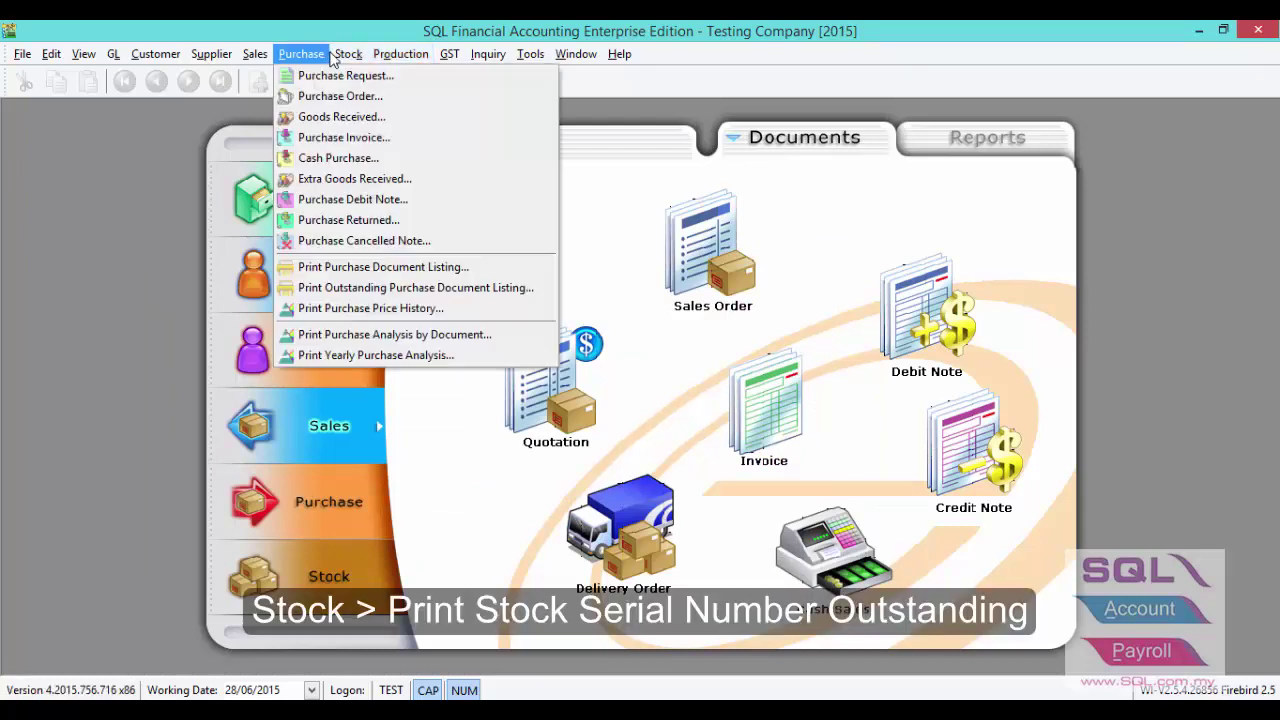
{"action": "mouse_move", "coordinate": [348, 54]}
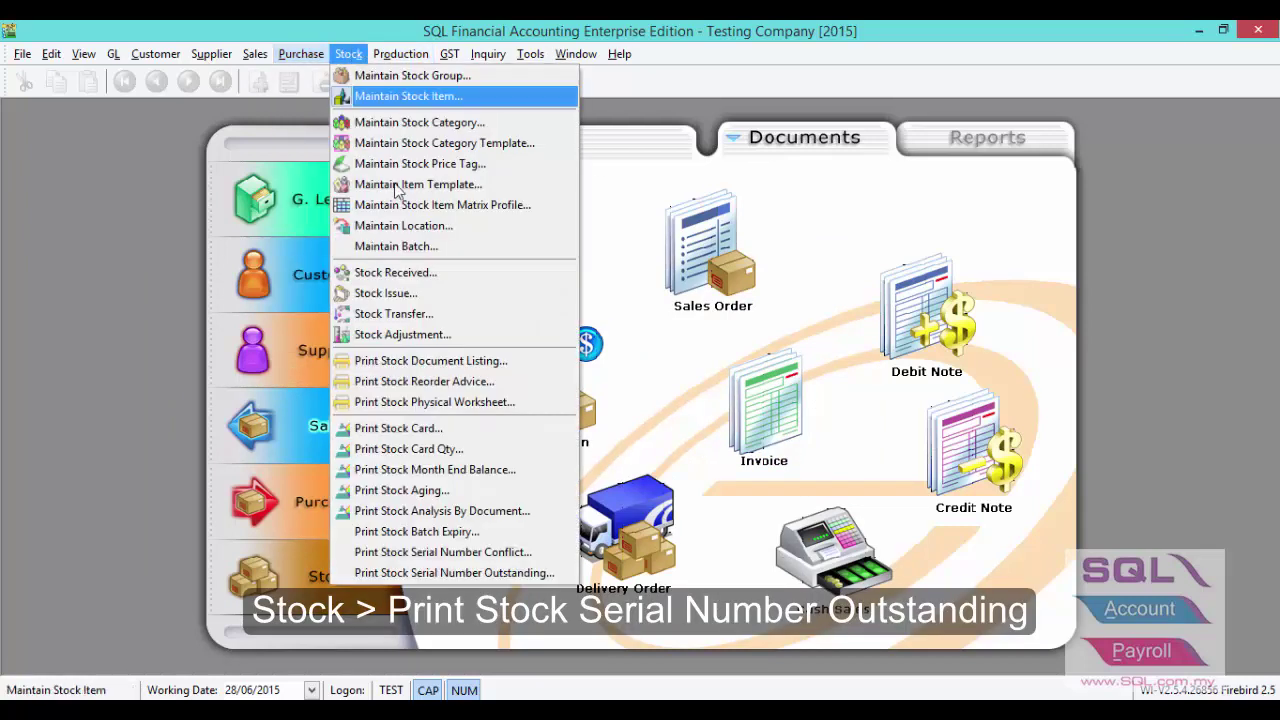
{"action": "left_click", "coordinate": [403, 572]}
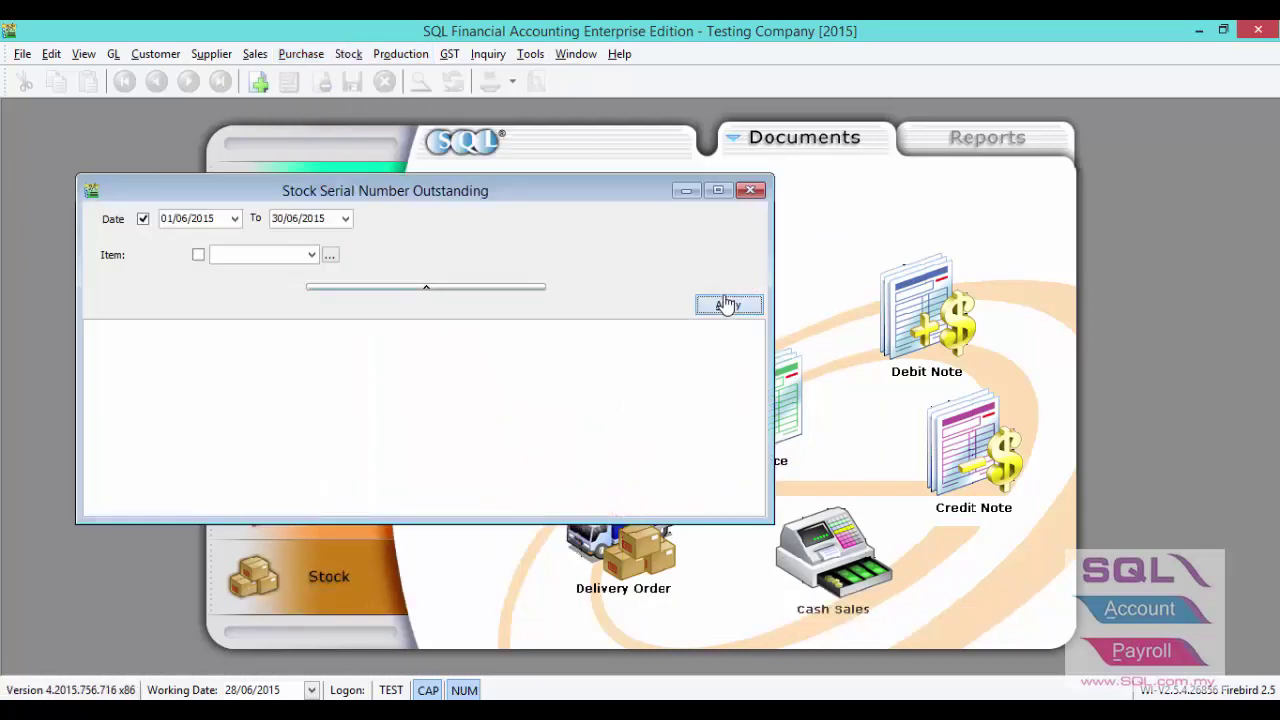
{"action": "left_click", "coordinate": [727, 305]}
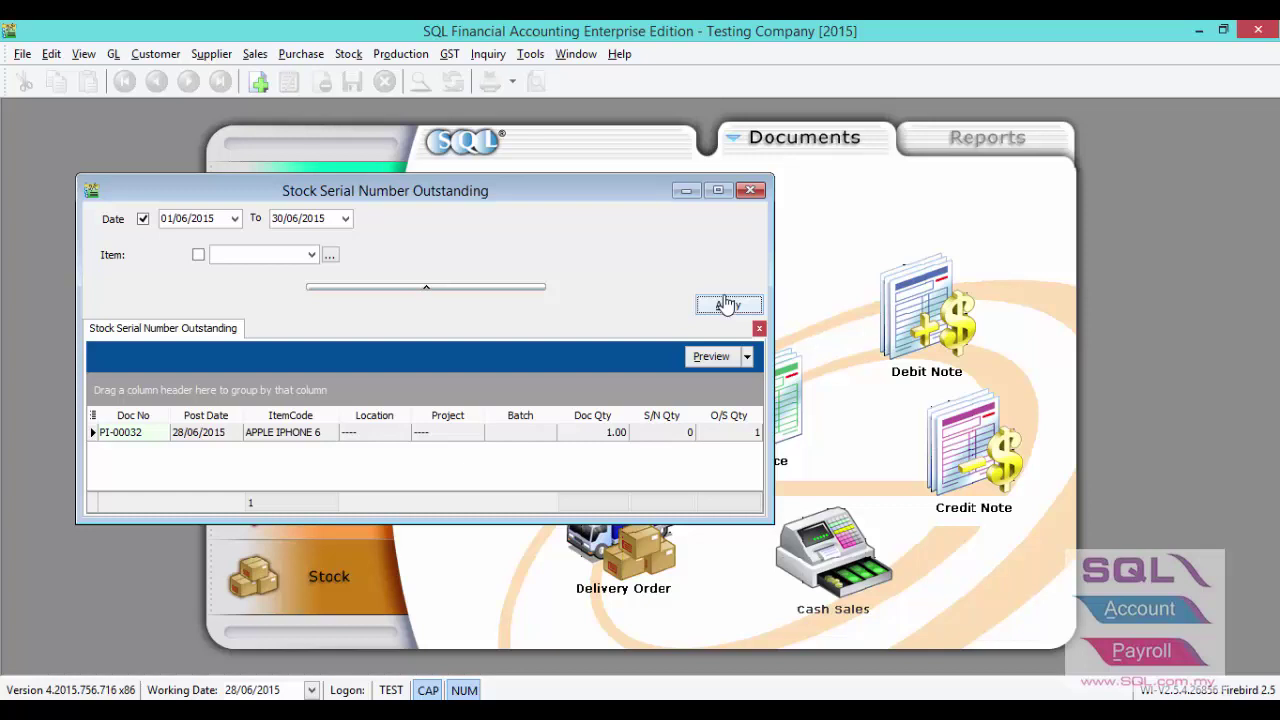
{"action": "left_click", "coordinate": [130, 440]}
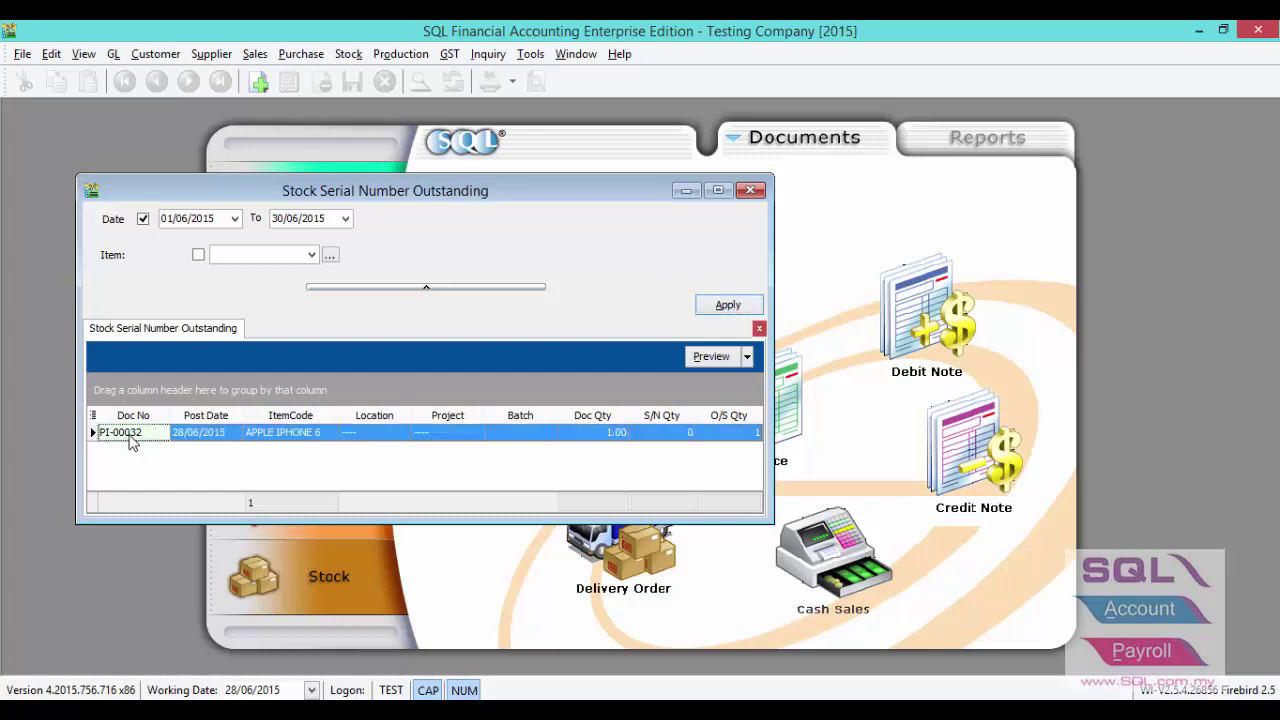
{"action": "left_click", "coordinate": [297, 440]}
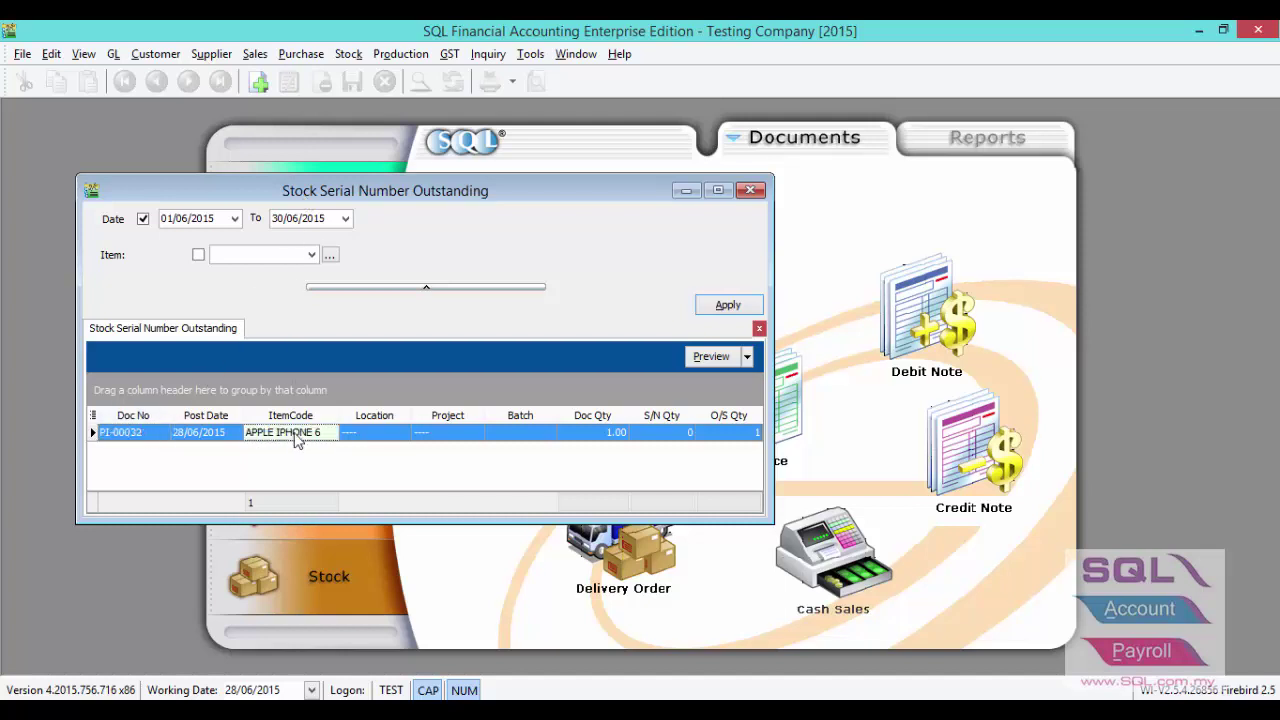
{"action": "left_click", "coordinate": [301, 54]}
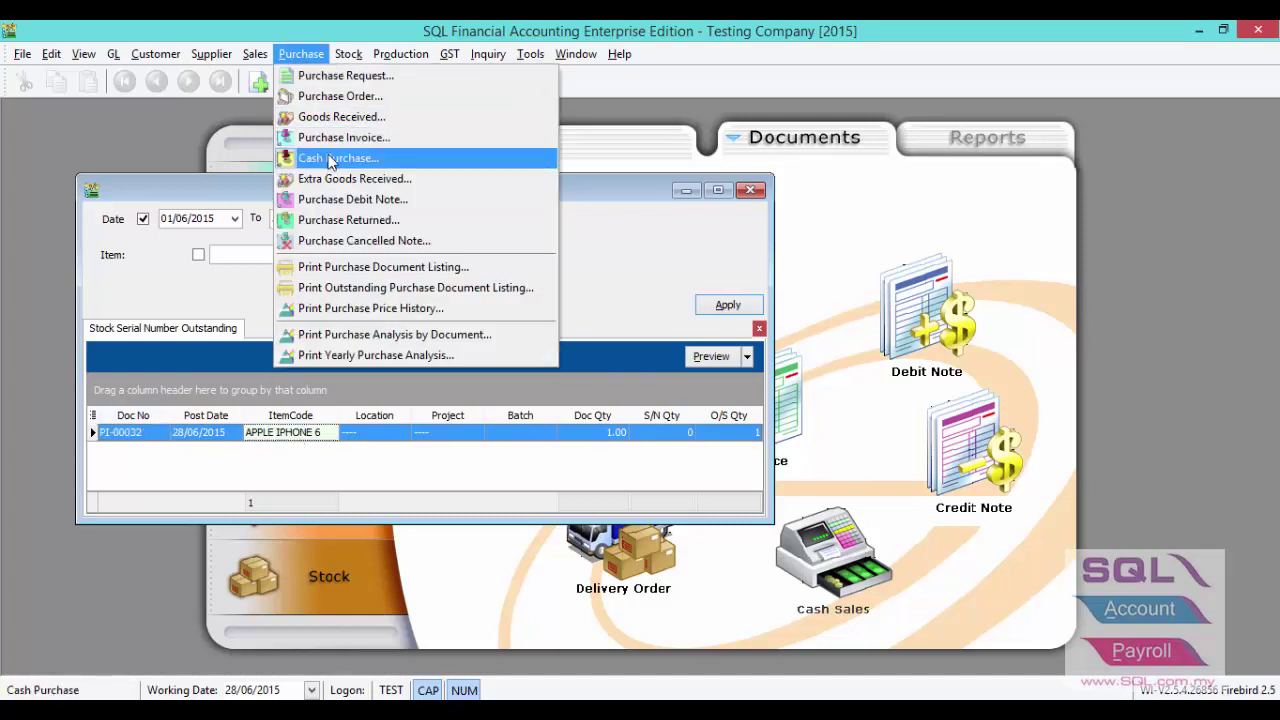
Open purchase invoice PI-00032 and check its APPLE IPHONE 6 line has no serial numbers
{"action": "left_click", "coordinate": [323, 137]}
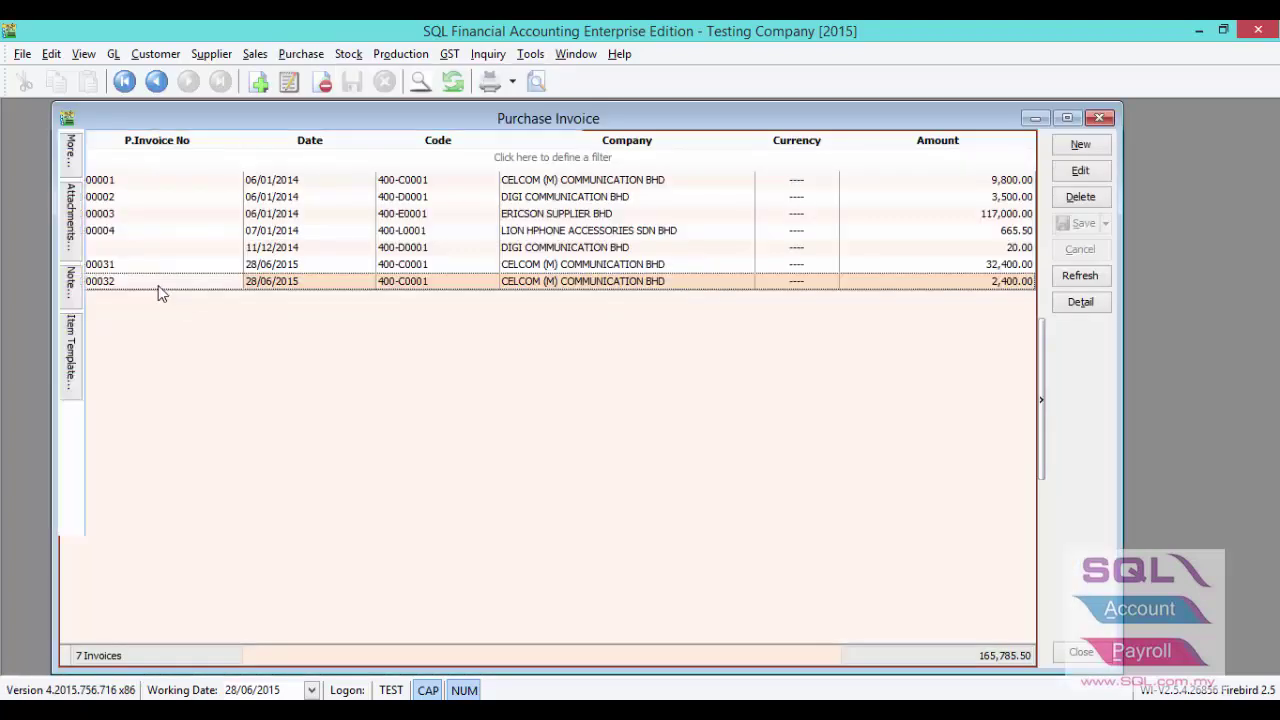
{"action": "double_click", "coordinate": [160, 285]}
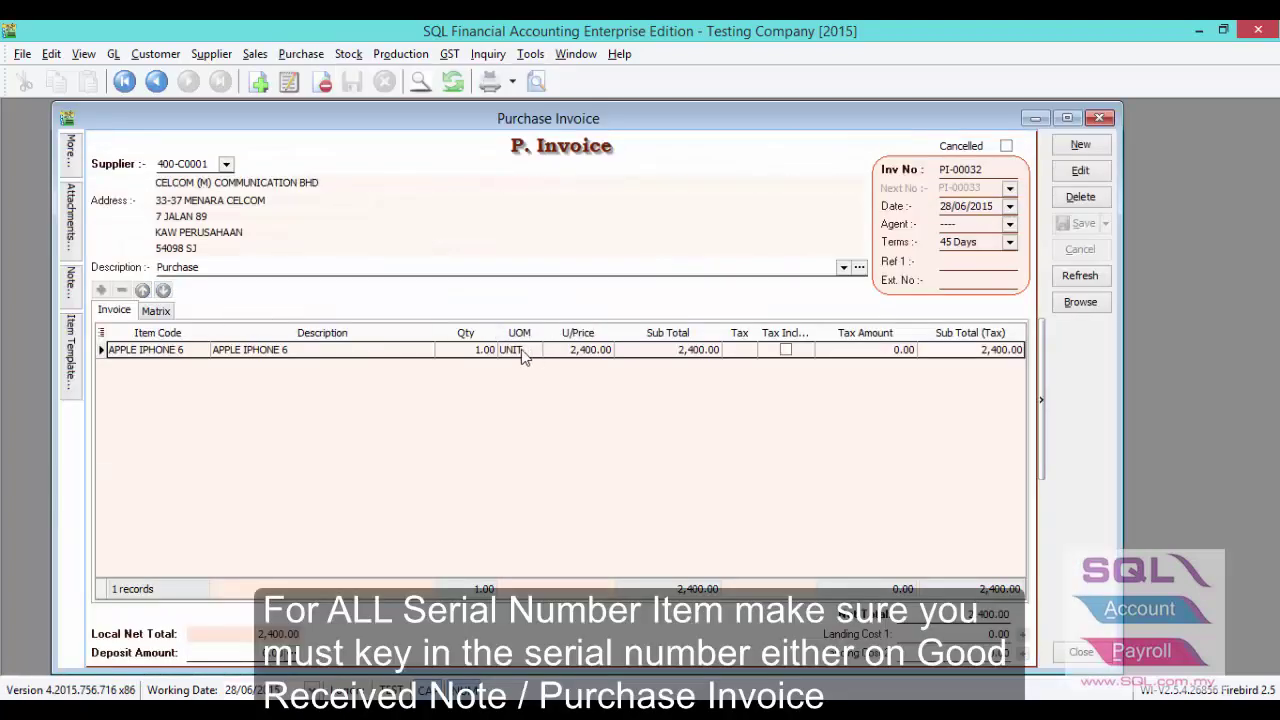
{"action": "left_click", "coordinate": [488, 352]}
{"action": "left_click", "coordinate": [489, 351]}
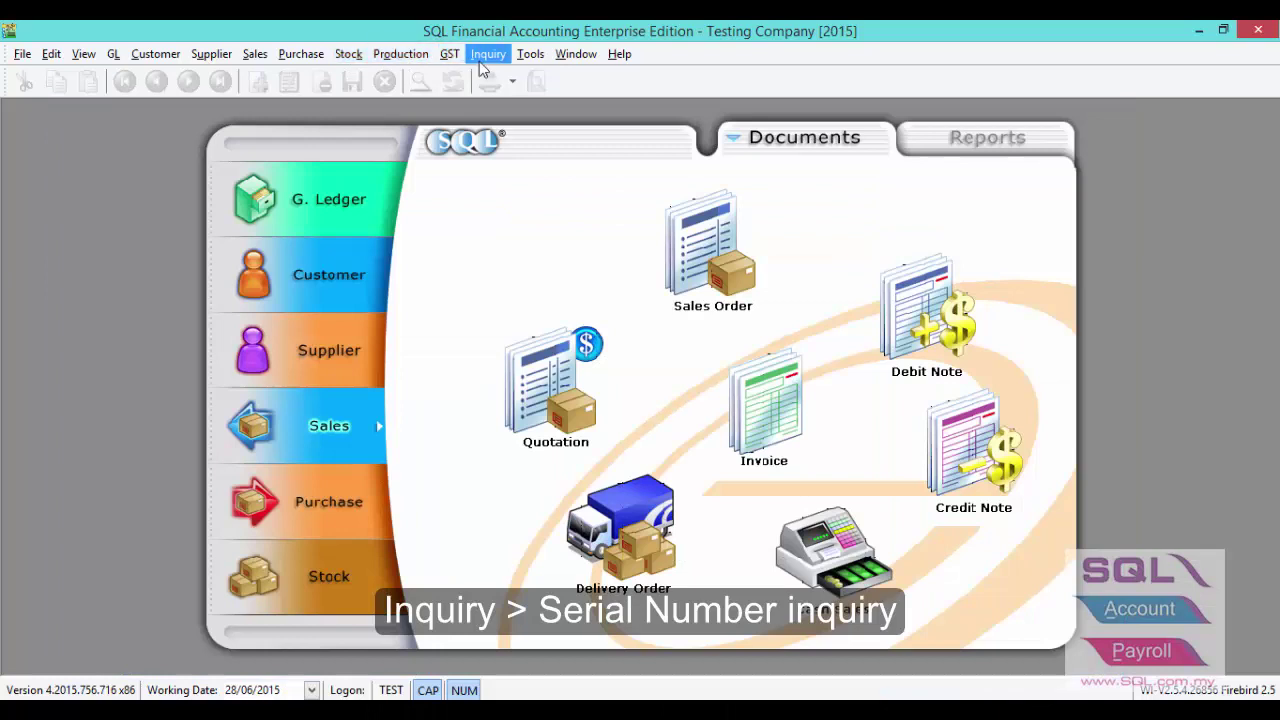
{"action": "left_click", "coordinate": [484, 56]}
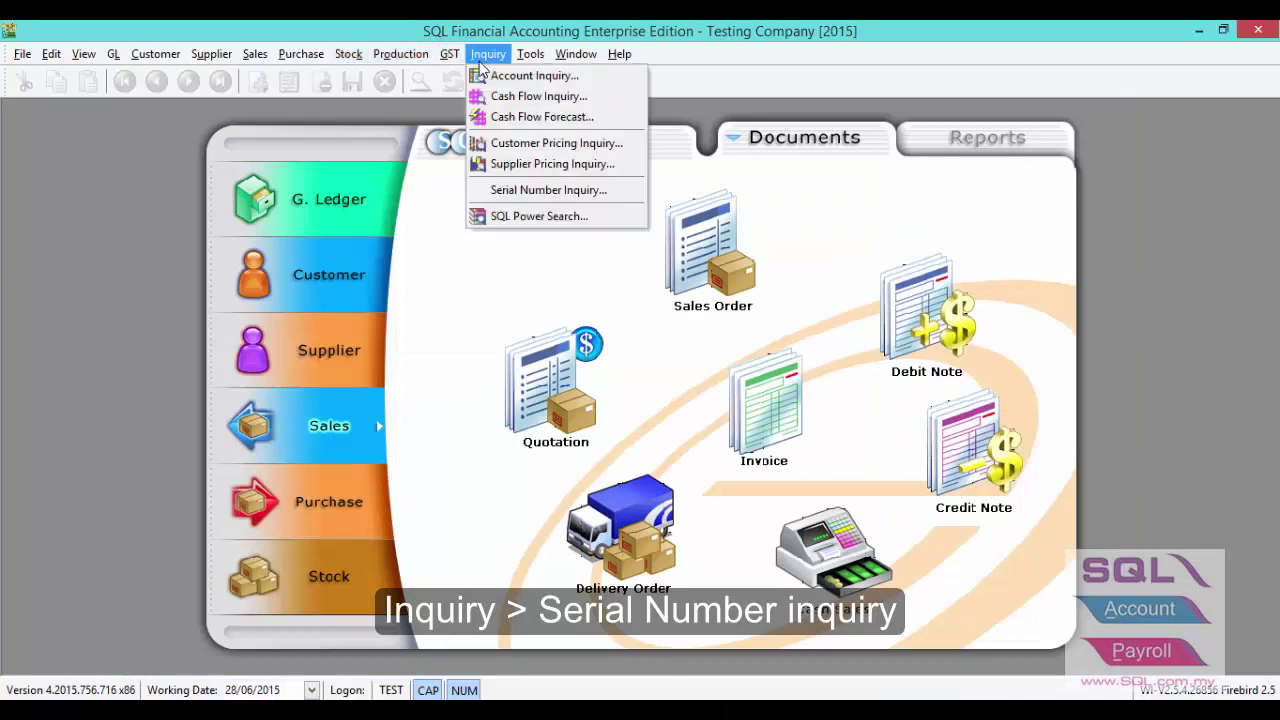
{"action": "left_click", "coordinate": [527, 192]}
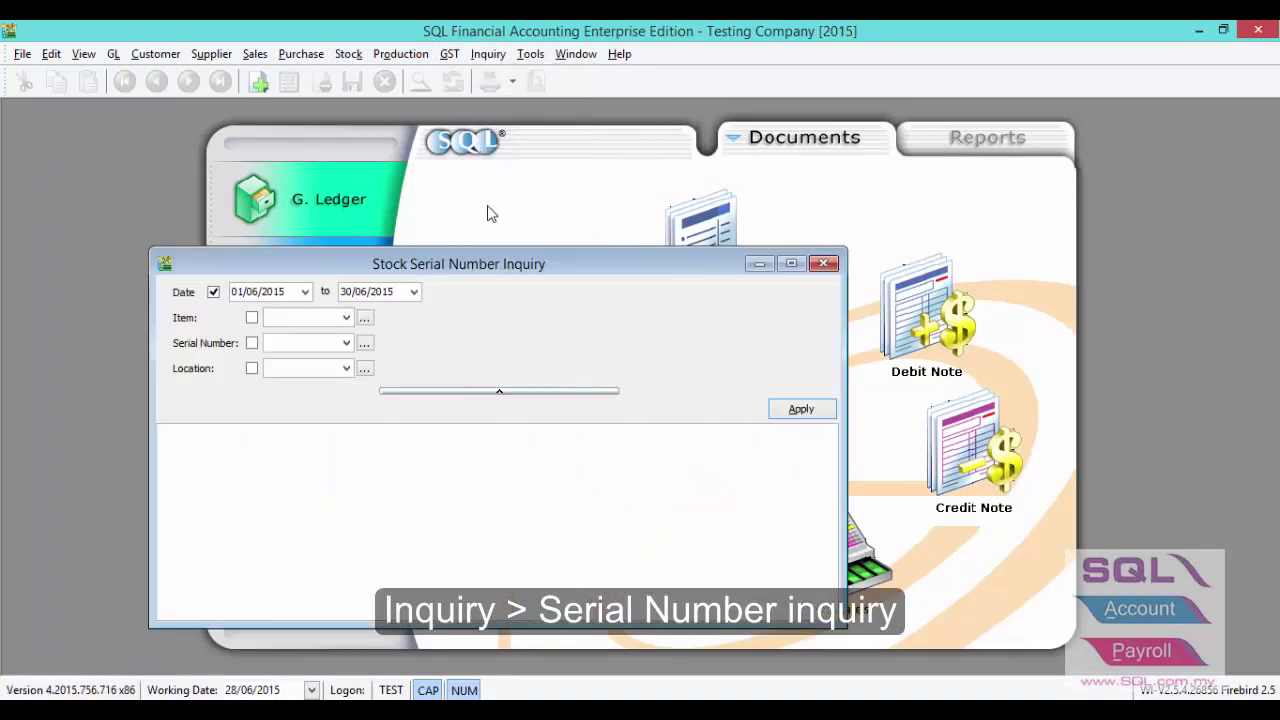
{"action": "left_click", "coordinate": [806, 412]}
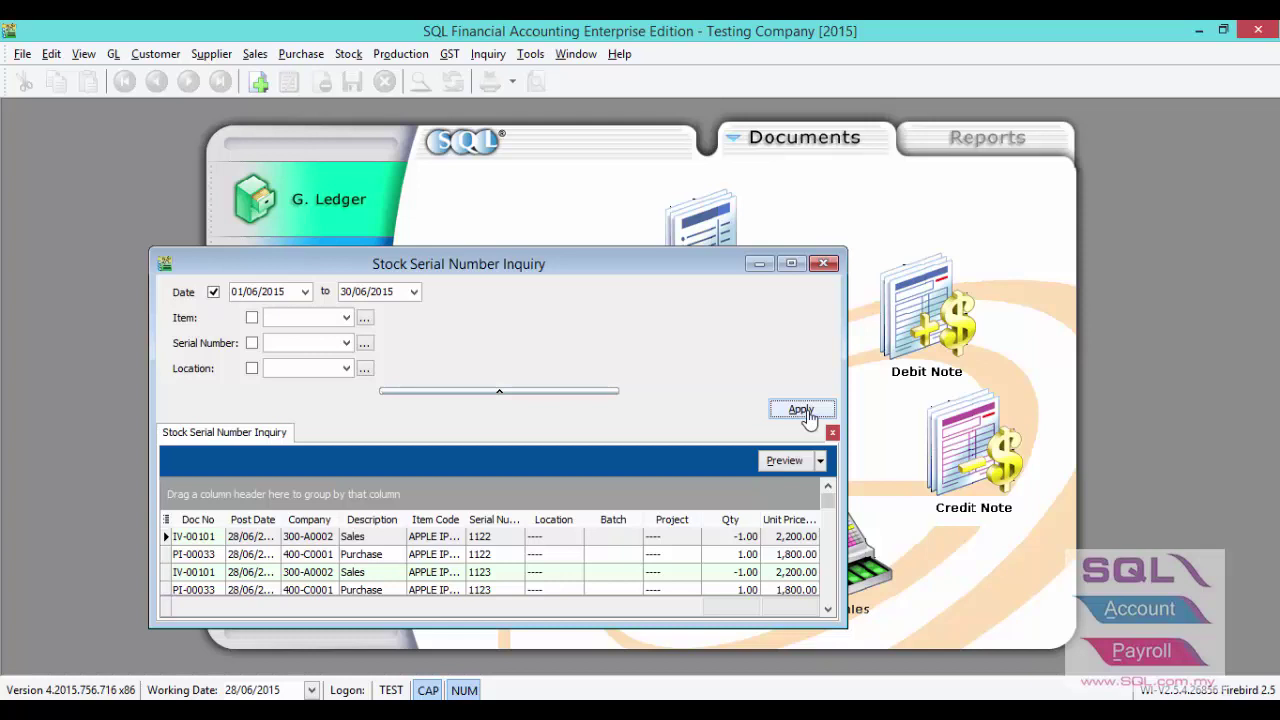
{"action": "left_click", "coordinate": [826, 266]}
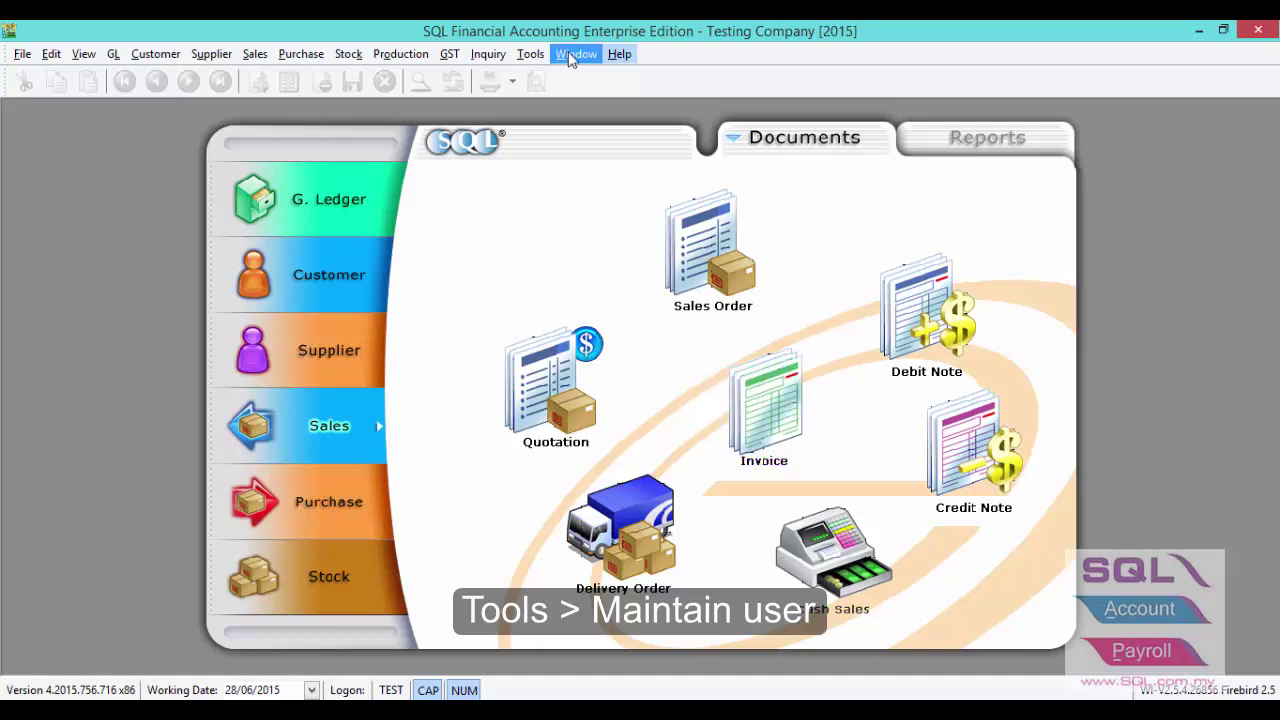
Open the TEST user record in Maintain User for editing and bring up its Access Control
{"action": "left_click", "coordinate": [530, 54]}
{"action": "left_click", "coordinate": [565, 94]}
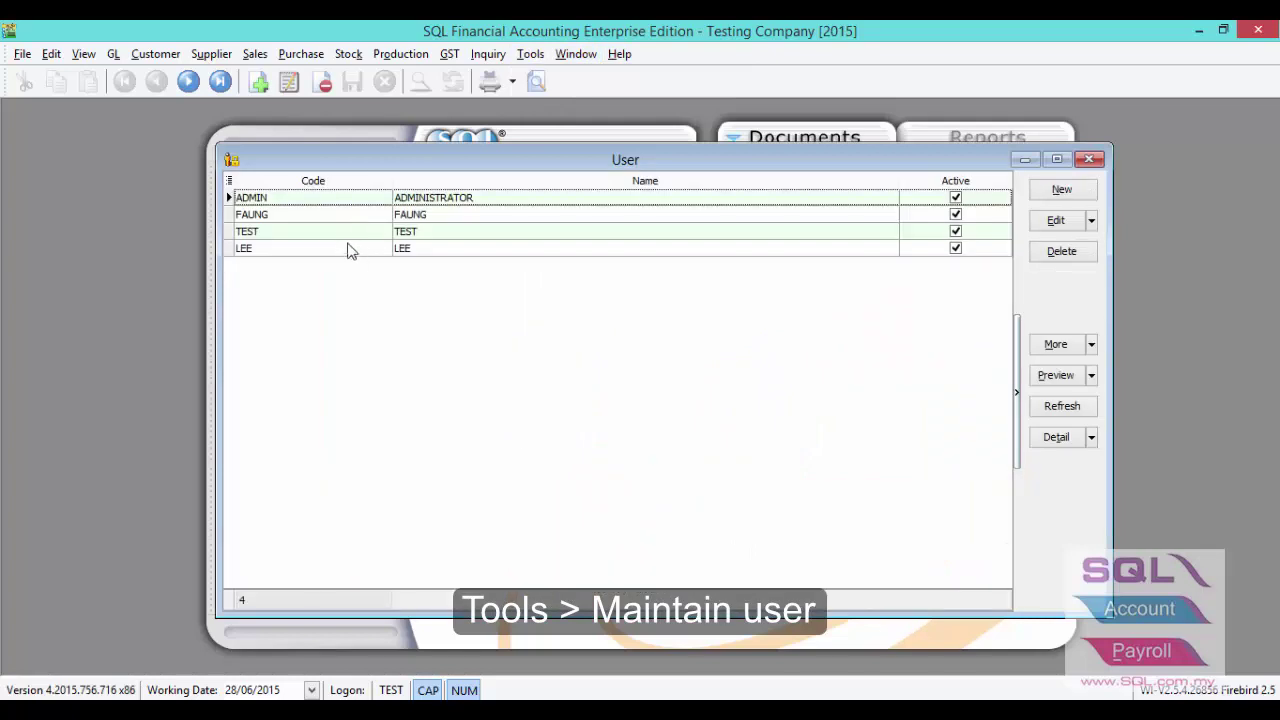
{"action": "double_click", "coordinate": [337, 237]}
{"action": "left_click", "coordinate": [1045, 226]}
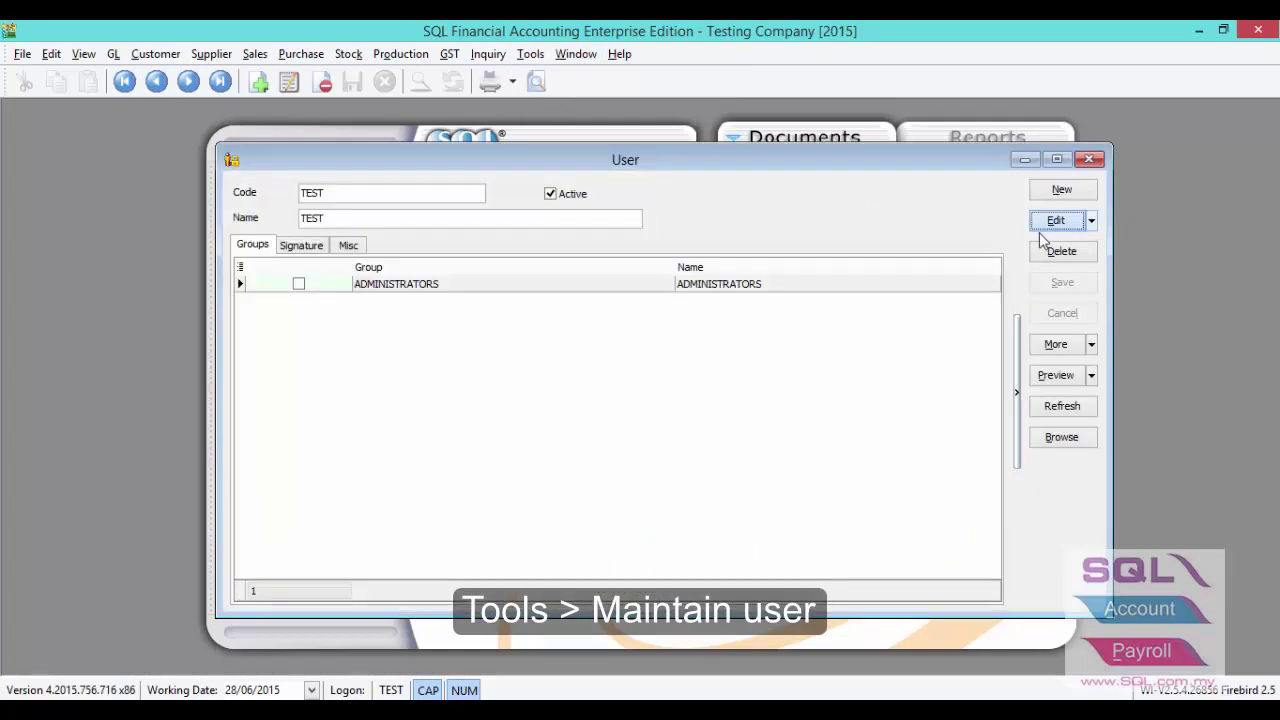
{"action": "left_click", "coordinate": [1050, 346]}
{"action": "left_click", "coordinate": [1062, 416]}
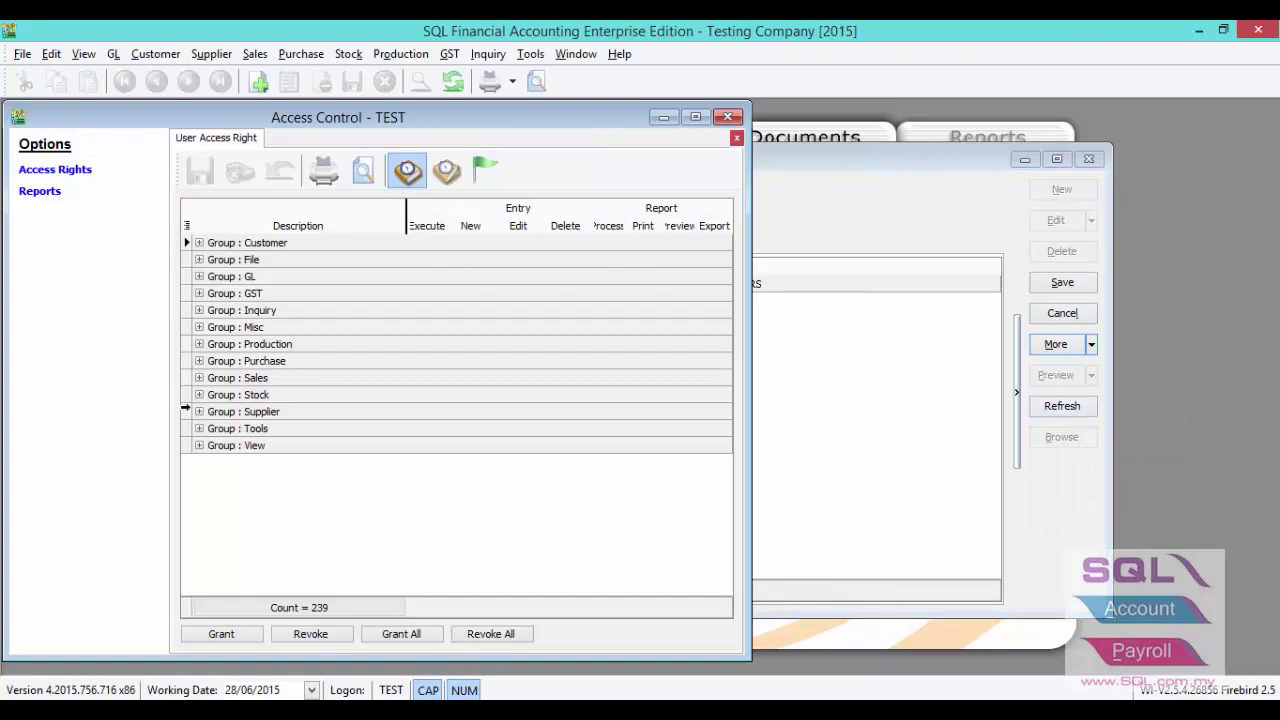
In Group : Stock, tick Always Match Qty With Serial Number and select Allow Non-existent/Duplicate Serial Number
{"action": "left_click", "coordinate": [199, 394]}
{"action": "scroll", "coordinate": [245, 465], "scroll_direction": "down", "scroll_amount": 2}
{"action": "left_click", "coordinate": [245, 465]}
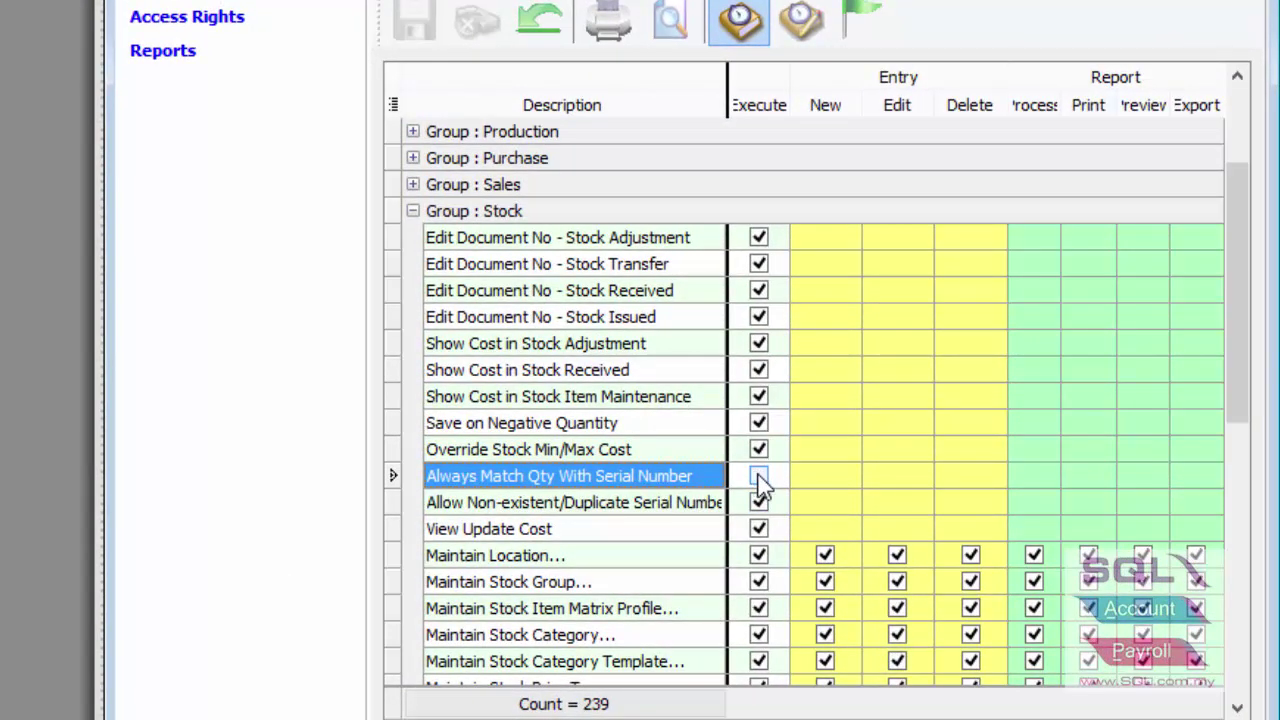
{"action": "left_click", "coordinate": [758, 477]}
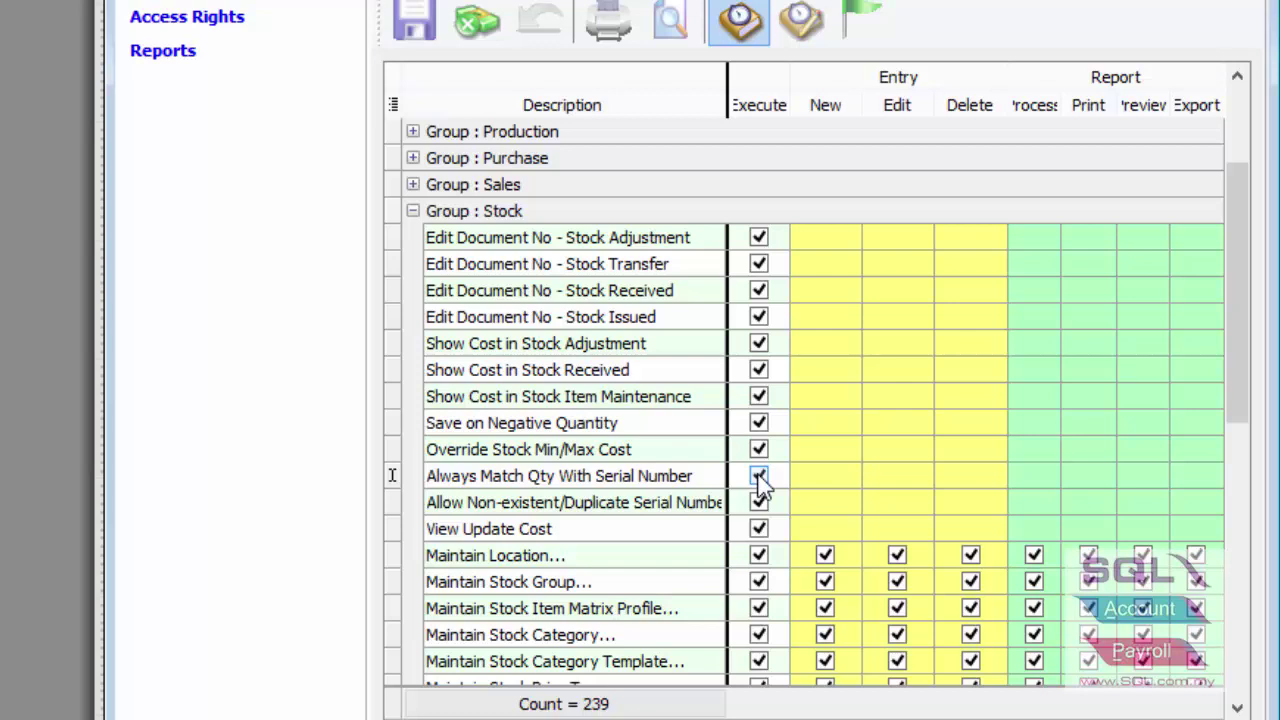
{"action": "left_click", "coordinate": [677, 515]}
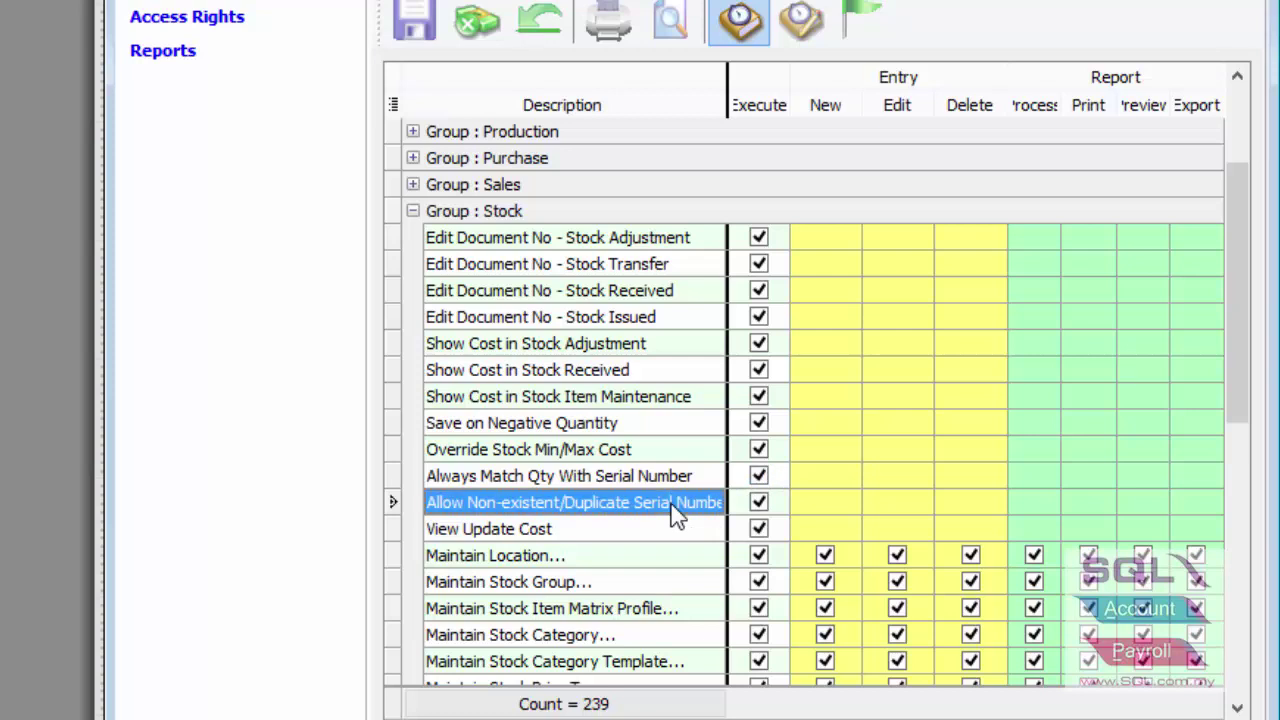